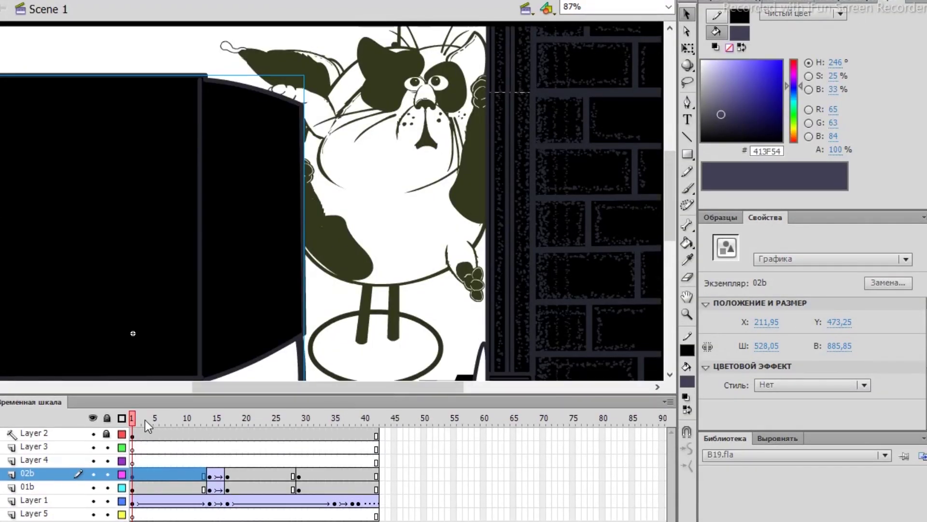
- Scrub through the scene's animation, return to frame 1, and open cat1 for in-place editing
{"action": "left_click_drag", "start_coordinate": [132, 419], "coordinate": [347, 465]}
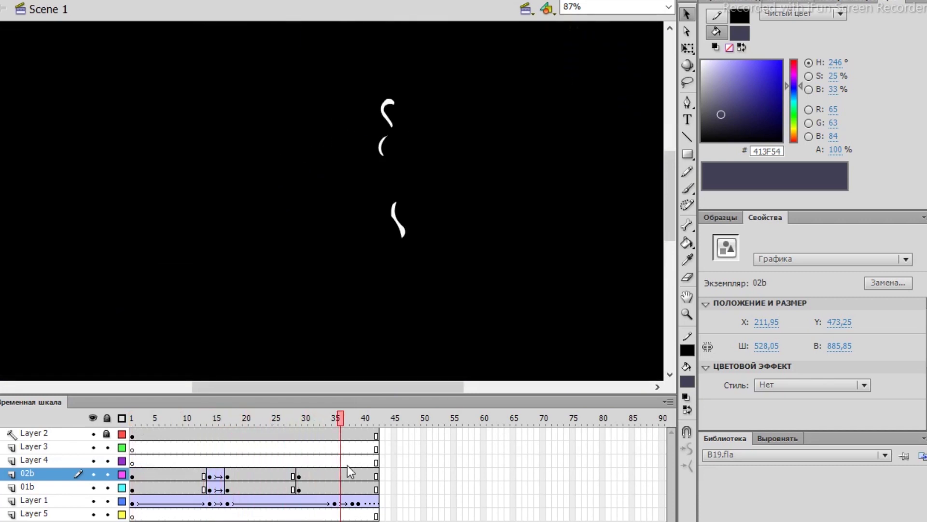
{"action": "left_click", "coordinate": [132, 502]}
{"action": "double_click", "coordinate": [335, 223]}
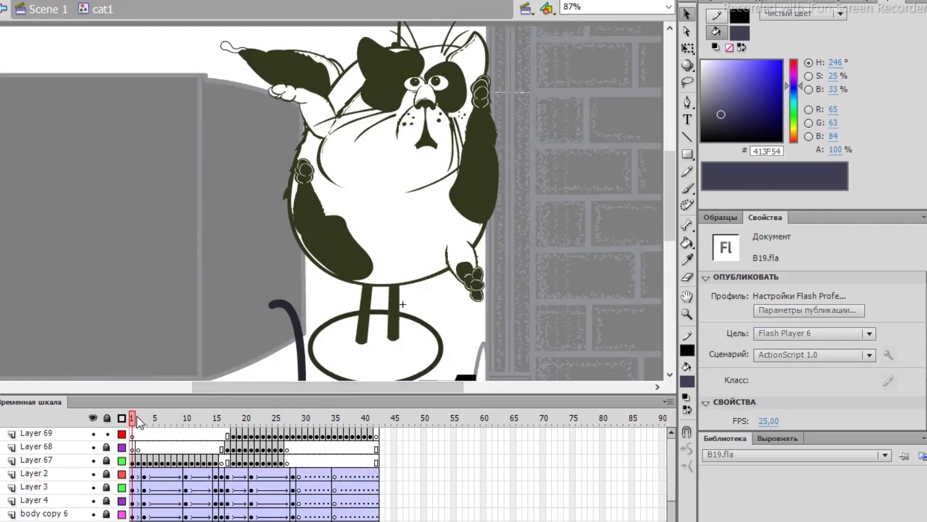
- Preview cat1's animation, enlarge the timeline to see its layers, then play Bibi_pox.fla
{"action": "left_click_drag", "start_coordinate": [136, 416], "coordinate": [395, 428]}
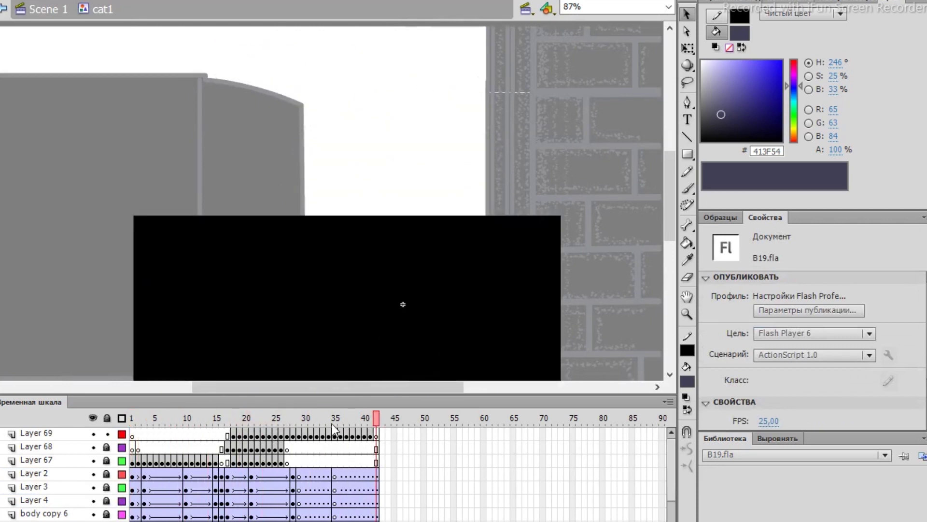
{"action": "left_click_drag", "start_coordinate": [325, 396], "coordinate": [340, 31]}
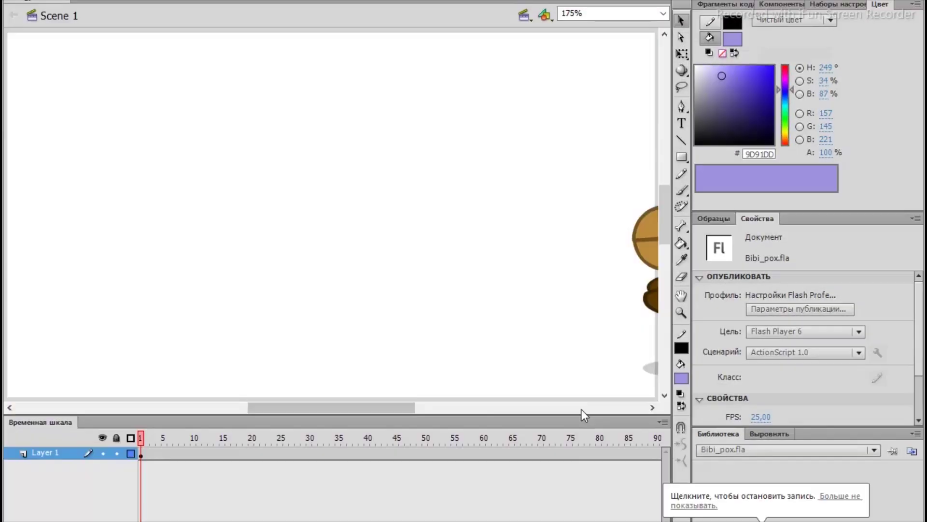
{"action": "key", "text": "Return"}
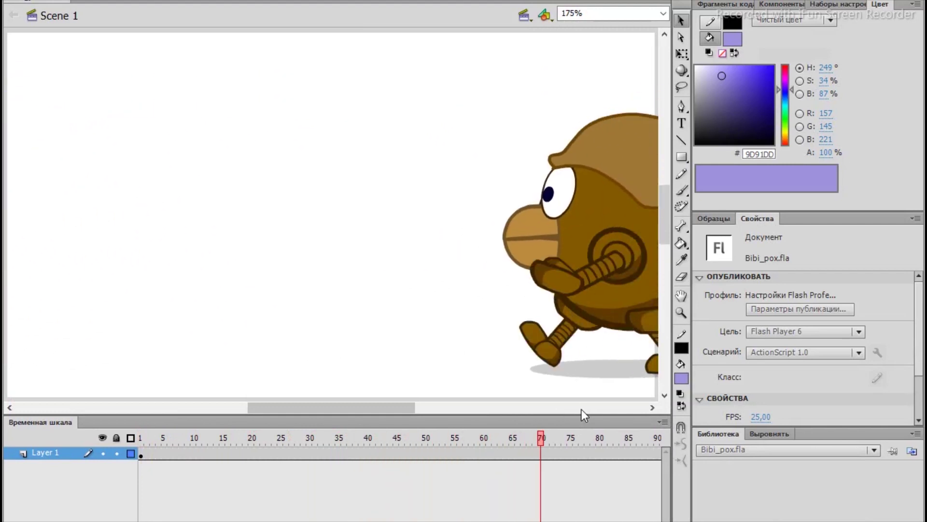
- Open the character symbol, enlarge the timeline to show its layers, and zoom into 001.fla's castle
{"action": "double_click", "coordinate": [498, 240]}
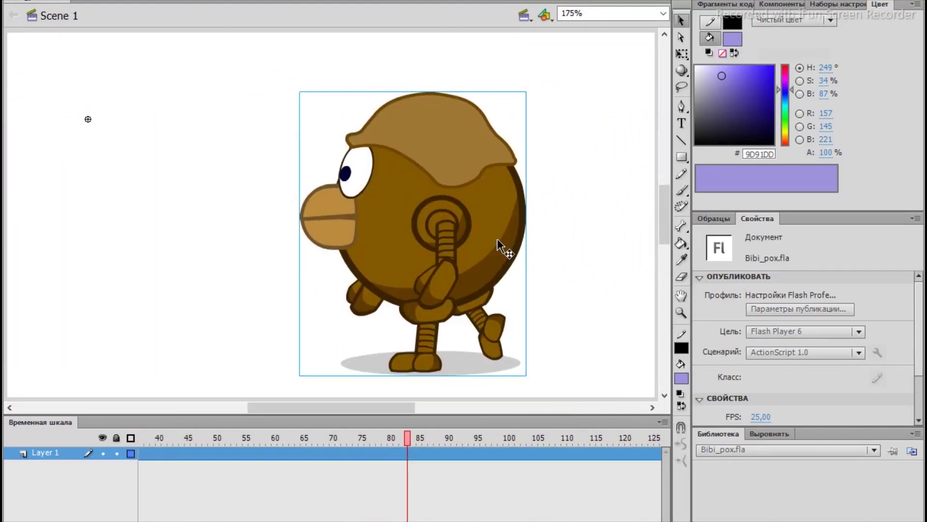
{"action": "left_click_drag", "start_coordinate": [458, 399], "coordinate": [482, 166]}
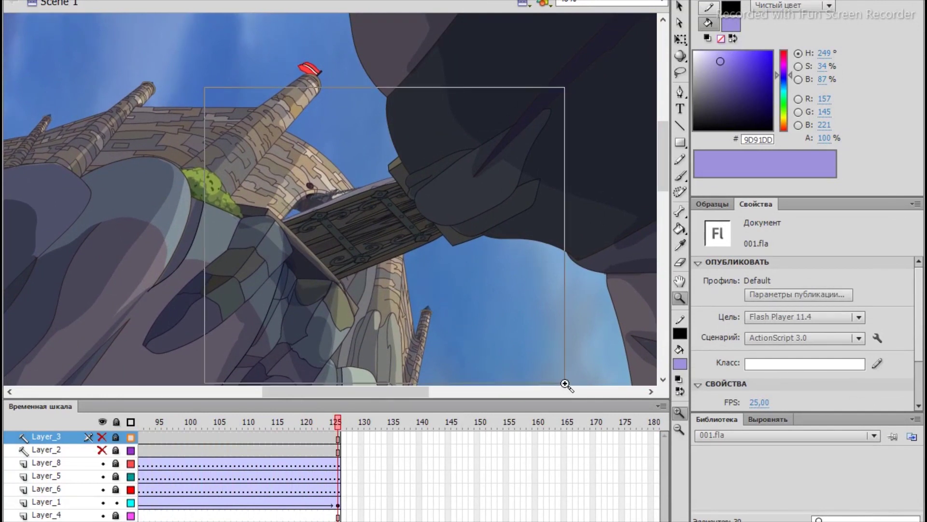
{"action": "left_click_drag", "start_coordinate": [565, 384], "coordinate": [565, 384]}
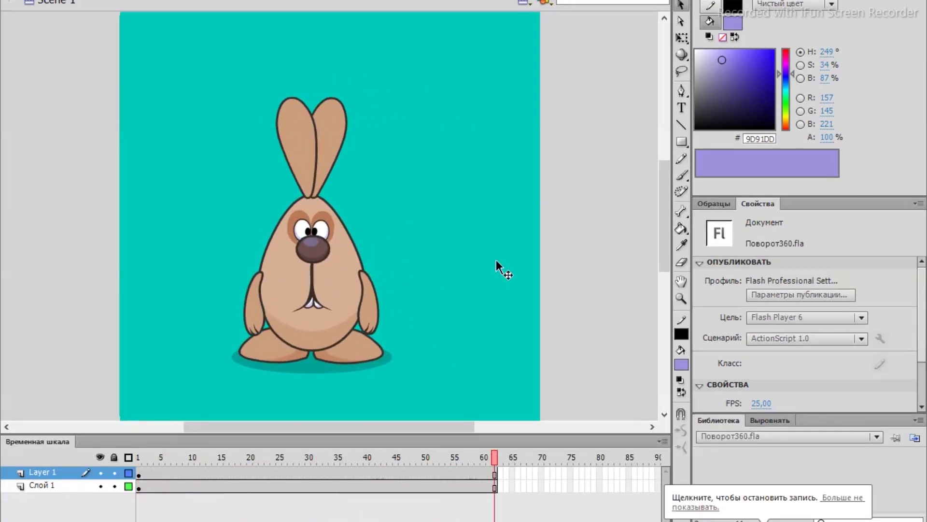
- Show zay's layers filled and resize the timeline, then select the orange shape in Лейауты.fla
{"action": "double_click", "coordinate": [318, 318]}
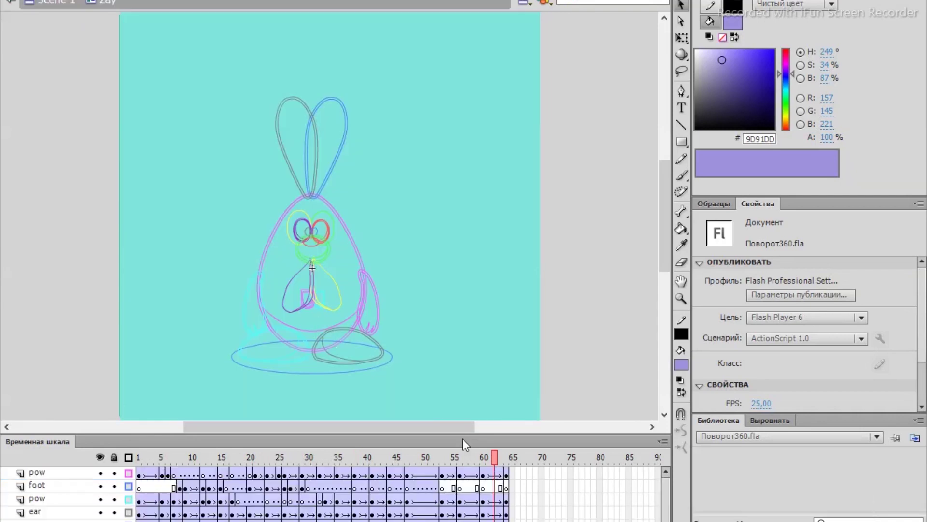
{"action": "left_click", "coordinate": [131, 460]}
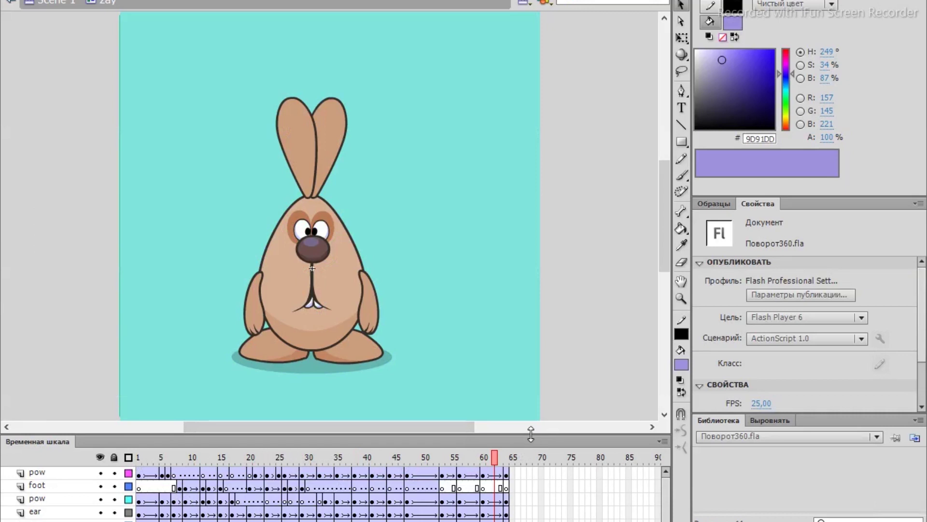
{"action": "left_click_drag", "start_coordinate": [531, 434], "coordinate": [566, 103]}
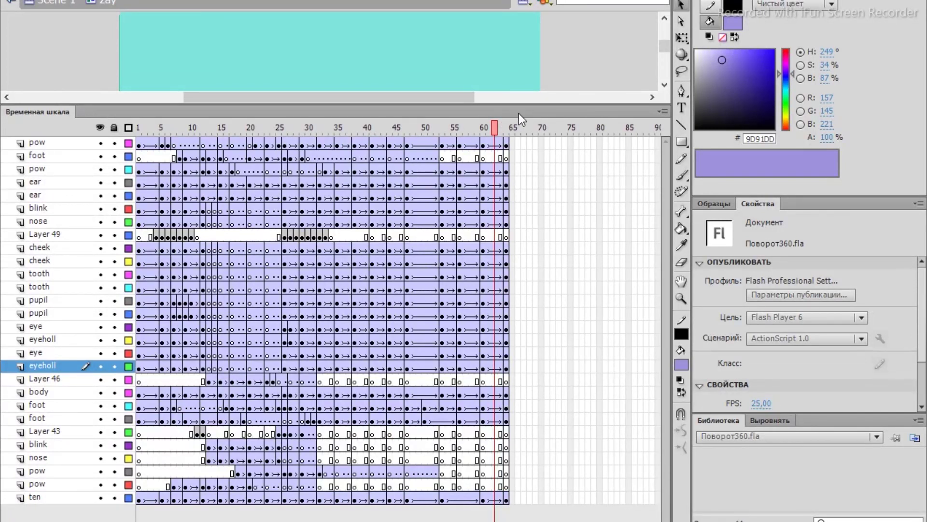
{"action": "left_click_drag", "start_coordinate": [524, 104], "coordinate": [423, 431]}
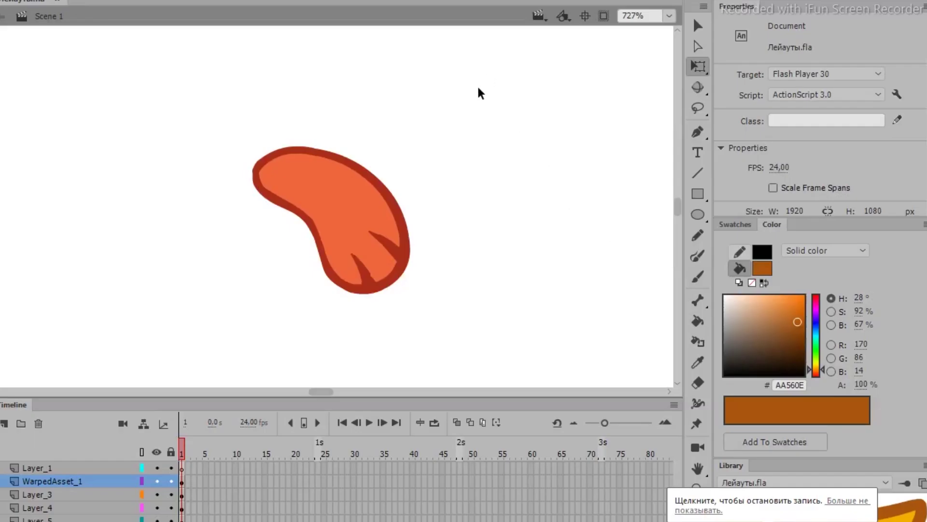
{"action": "left_click_drag", "start_coordinate": [490, 70], "coordinate": [147, 330]}
- Convert the bean to Graphic Symbol 3, rotate it about 60 degrees, then break it apart
{"action": "key", "text": "F8"}
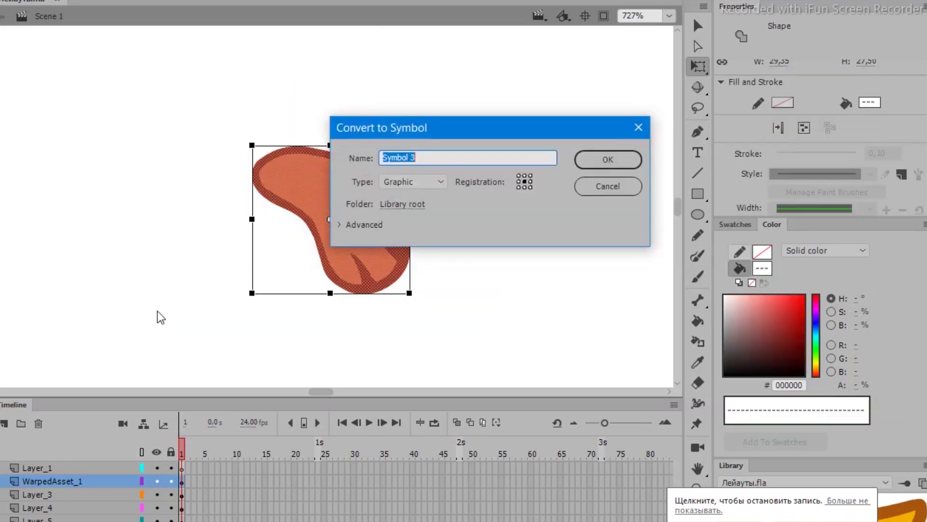
{"action": "key", "text": "Return"}
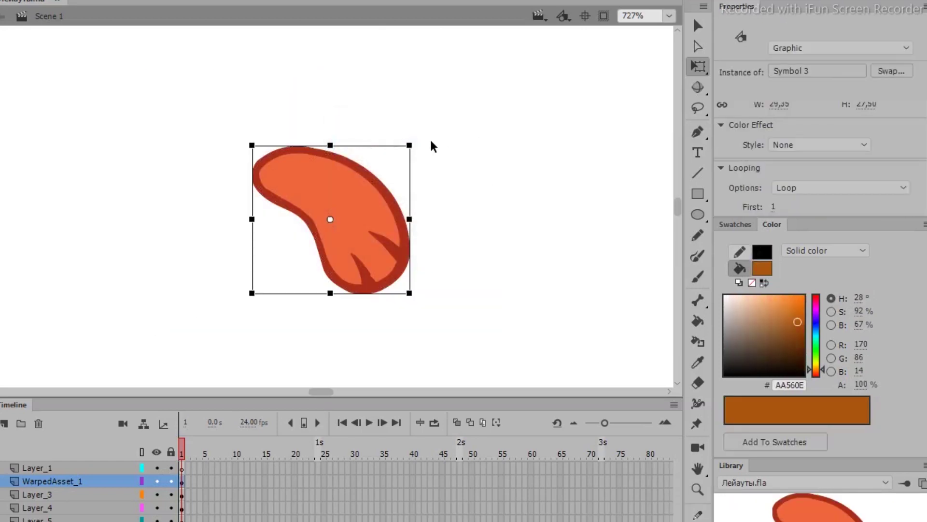
{"action": "left_click_drag", "start_coordinate": [420, 144], "coordinate": [422, 219]}
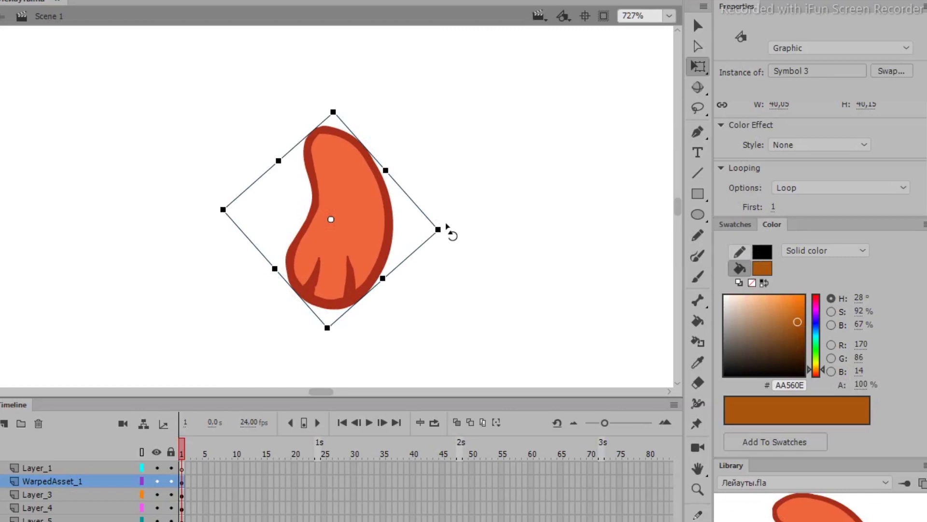
{"action": "key", "text": "ctrl+b"}
- Convert the bean to Graphic Symbol 4, tilt it slightly, then break it apart again
{"action": "key", "text": "F8"}
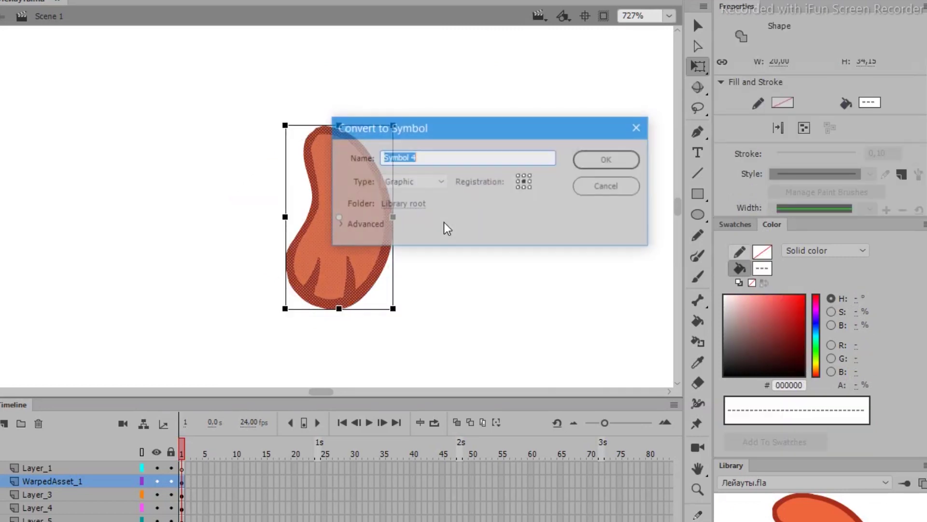
{"action": "key", "text": "Return"}
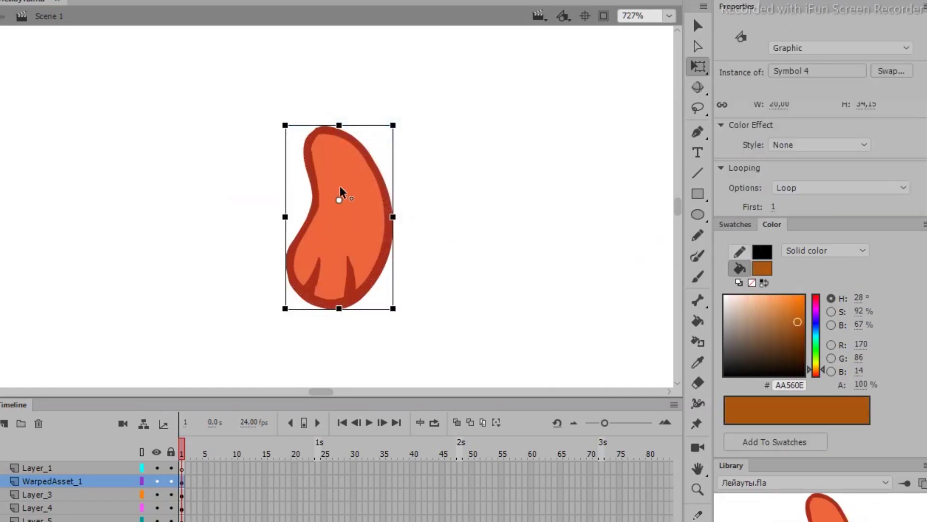
{"action": "mouse_move", "coordinate": [407, 307]}
{"action": "left_mouse_down"}
{"action": "mouse_move", "coordinate": [275, 317]}
{"action": "mouse_move", "coordinate": [503, 267]}
{"action": "mouse_move", "coordinate": [405, 305]}
{"action": "left_mouse_up"}
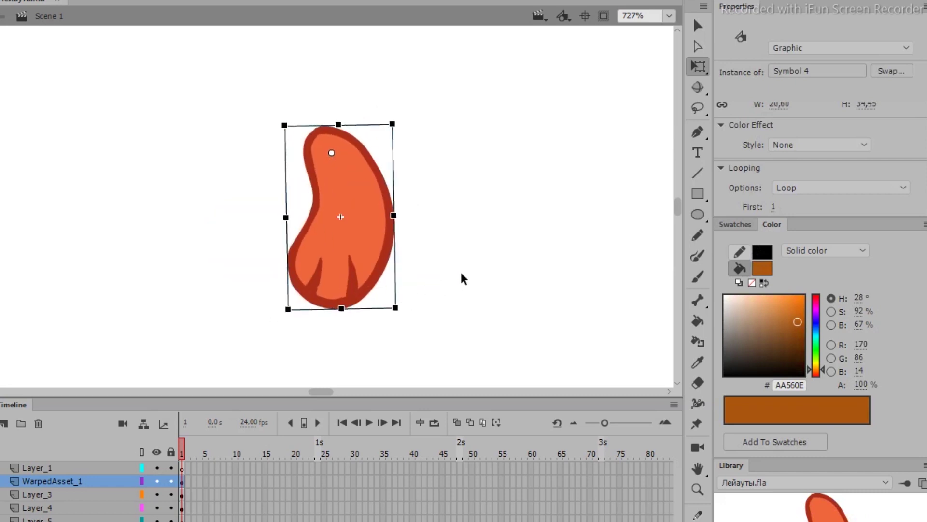
{"action": "key", "text": "ctrl+b"}
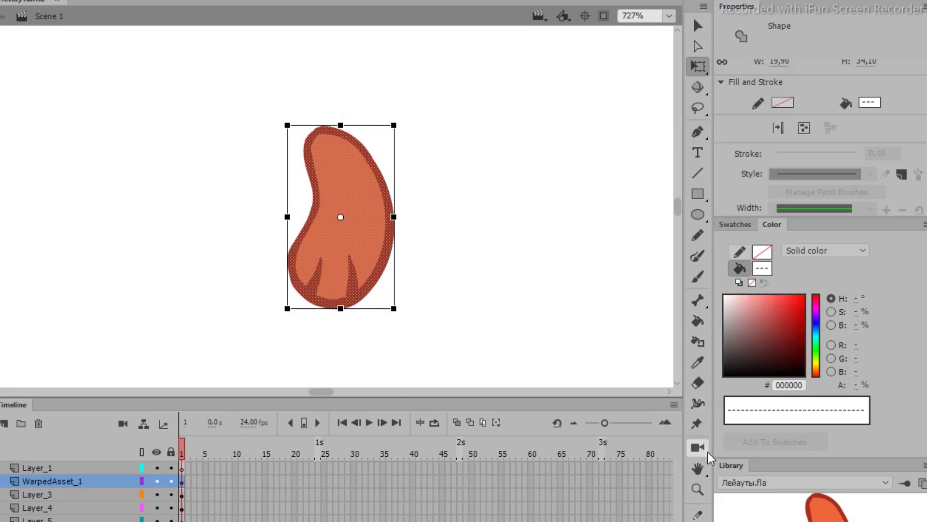
- Place three Asset Warp pins on the bean's top, centre and bottom
{"action": "left_click", "coordinate": [696, 423]}
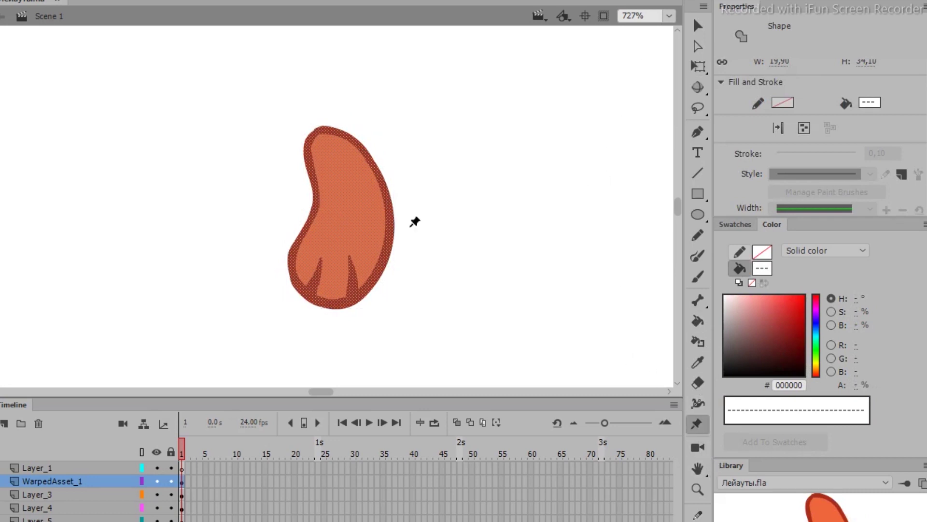
{"action": "left_click", "coordinate": [326, 143]}
{"action": "left_click", "coordinate": [350, 219]}
{"action": "left_click", "coordinate": [319, 286]}
{"action": "key", "text": "q"}
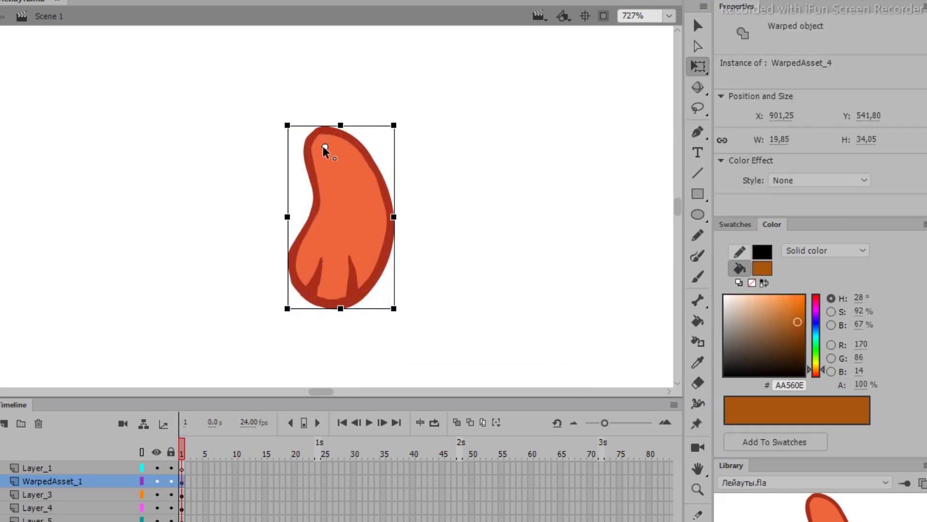
- Add a keyframe at frame 20, rotate the bean, and try then undo an Advanced colour effect
{"action": "left_click", "coordinate": [294, 482]}
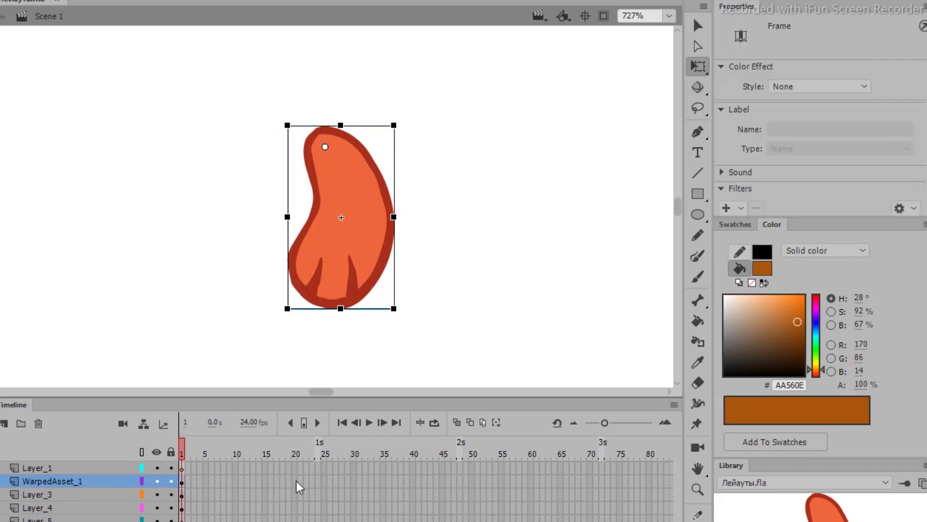
{"action": "key", "text": "F6"}
{"action": "left_click_drag", "start_coordinate": [395, 312], "coordinate": [274, 303]}
{"action": "left_click", "coordinate": [865, 182]}
{"action": "left_click", "coordinate": [806, 244]}
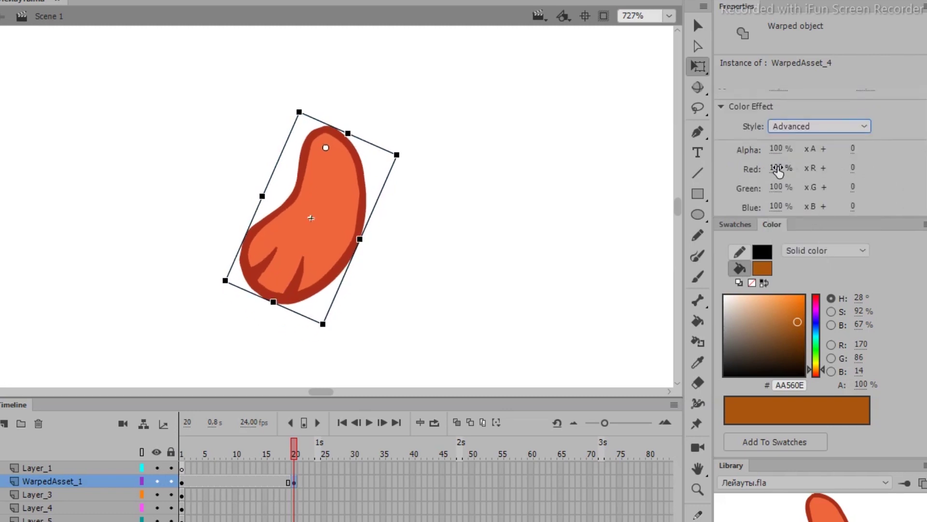
{"action": "left_click_drag", "start_coordinate": [779, 169], "coordinate": [742, 169]}
{"action": "key", "text": "ctrl+z"}
- Warp the frame-20 bean's tail up and left, then scrub back to frame 14
{"action": "left_click", "coordinate": [697, 424]}
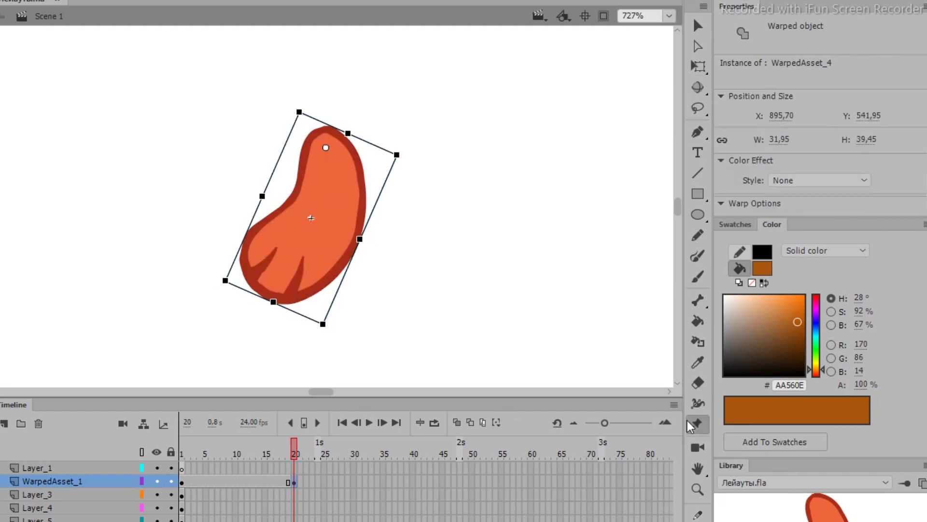
{"action": "left_click_drag", "start_coordinate": [263, 274], "coordinate": [249, 248]}
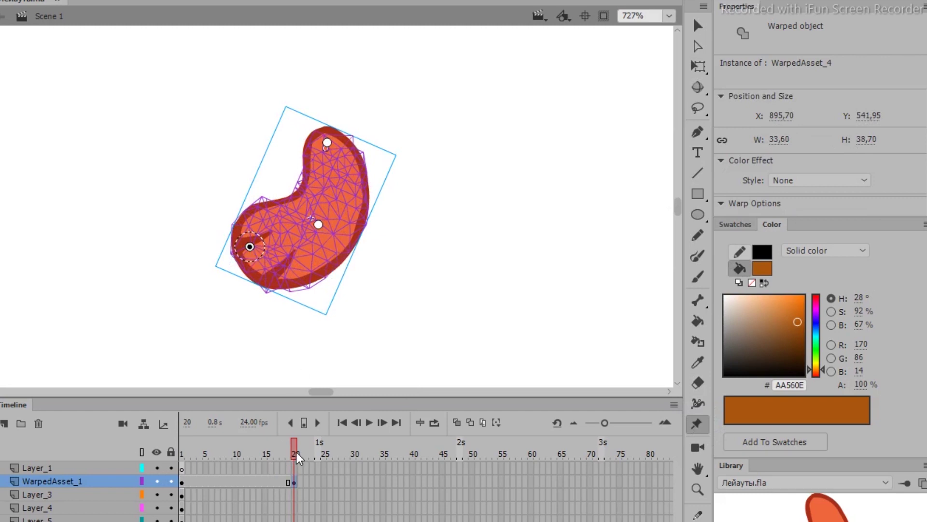
{"action": "left_click_drag", "start_coordinate": [293, 457], "coordinate": [221, 457]}
{"action": "right_click", "coordinate": [260, 482]}
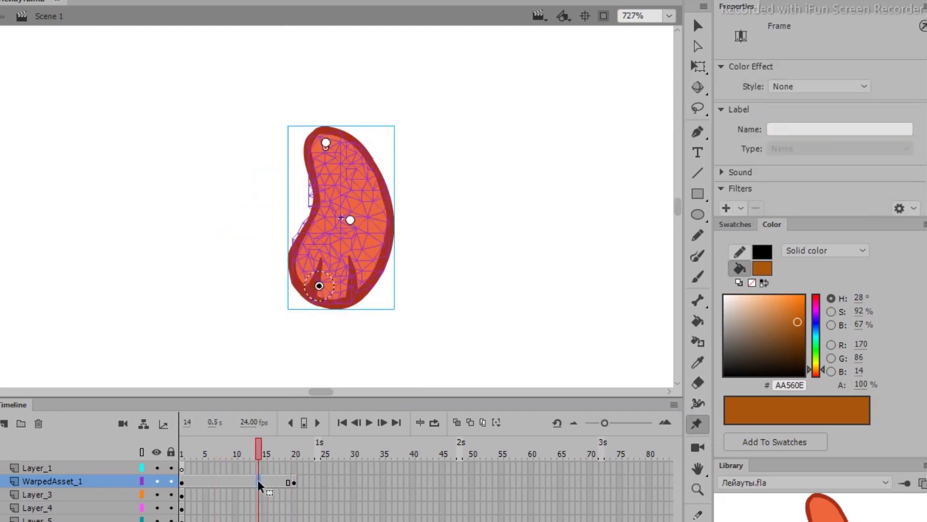
- Create a classic tween across frames 1–20 and preview the bean's motion
{"action": "left_click", "coordinate": [363, 101]}
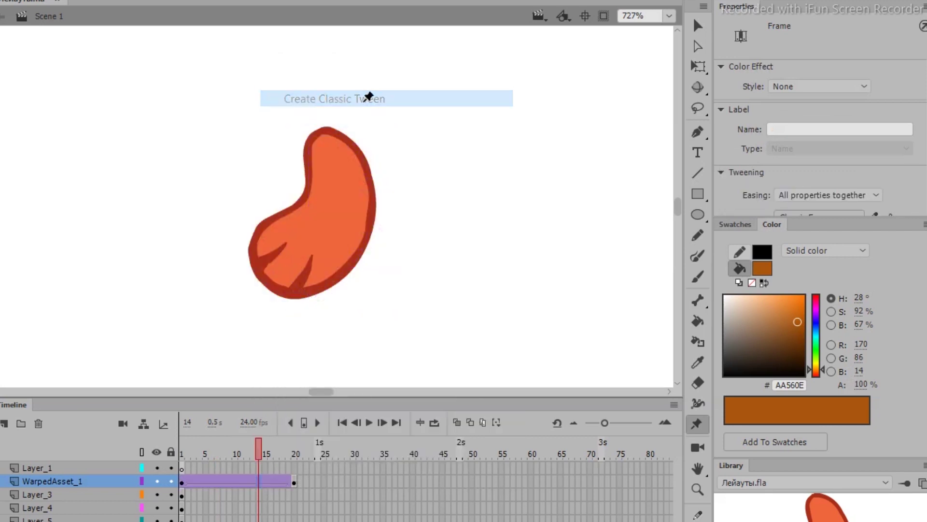
{"action": "left_click_drag", "start_coordinate": [259, 454], "coordinate": [291, 462]}
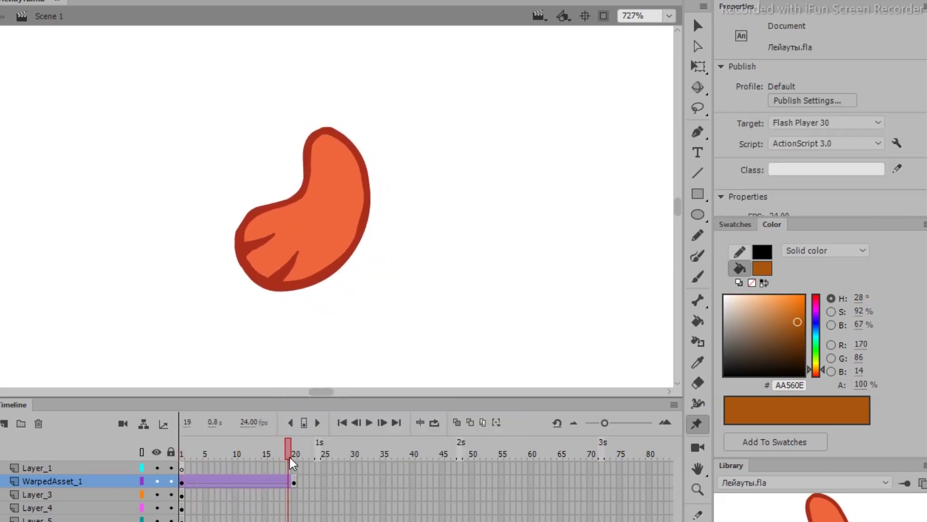
{"action": "left_click", "coordinate": [255, 482]}
- Apply an S-shaped custom ease saved as My Ease 2 and preview the eased motion
{"action": "scroll", "coordinate": [821, 145], "scroll_direction": "down", "scroll_amount": 3}
{"action": "left_click", "coordinate": [873, 125]}
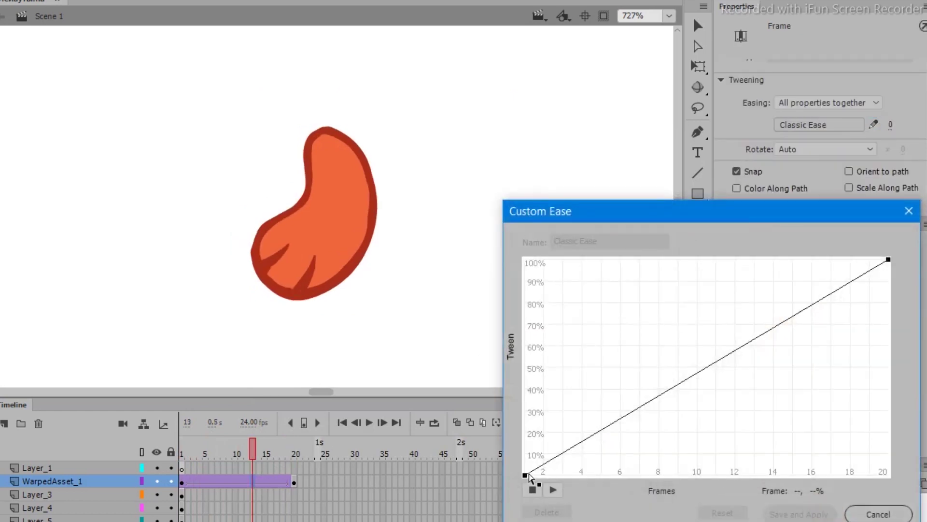
{"action": "left_click_drag", "start_coordinate": [646, 403], "coordinate": [693, 496]}
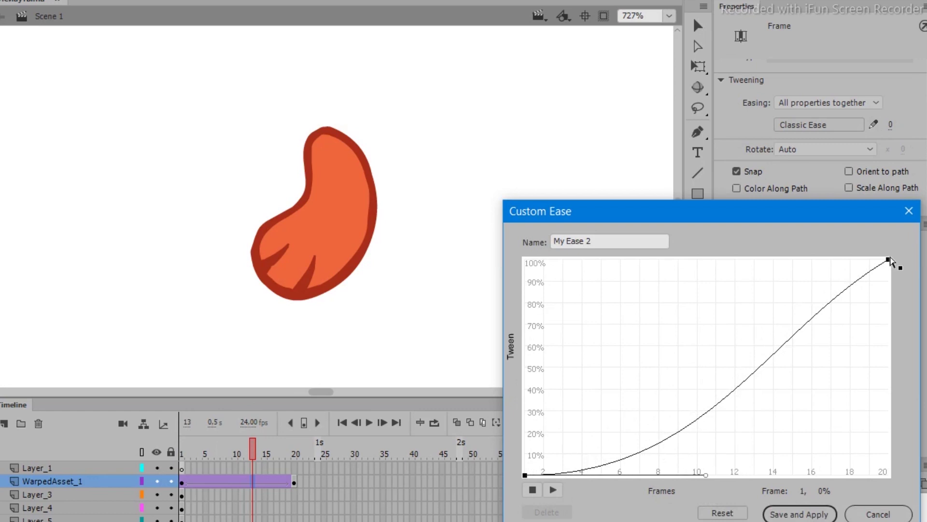
{"action": "left_click_drag", "start_coordinate": [774, 332], "coordinate": [749, 267]}
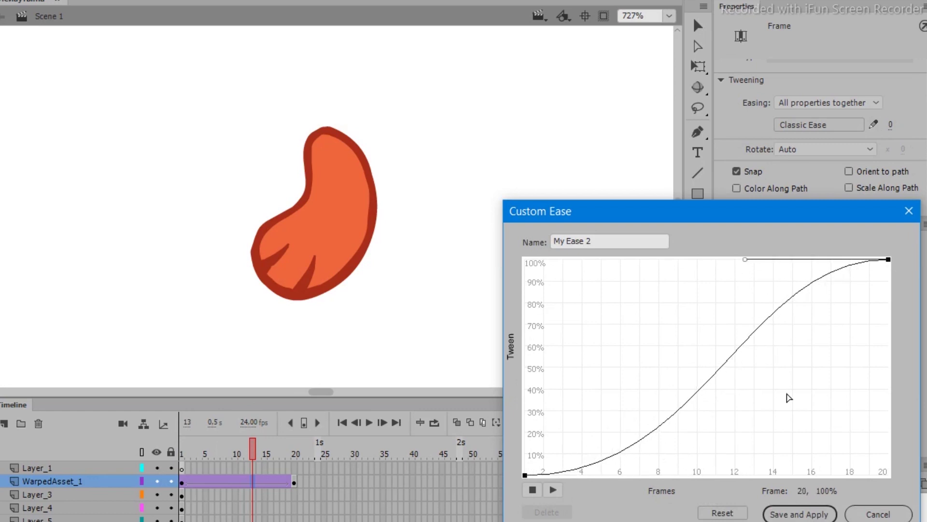
{"action": "left_click", "coordinate": [810, 514]}
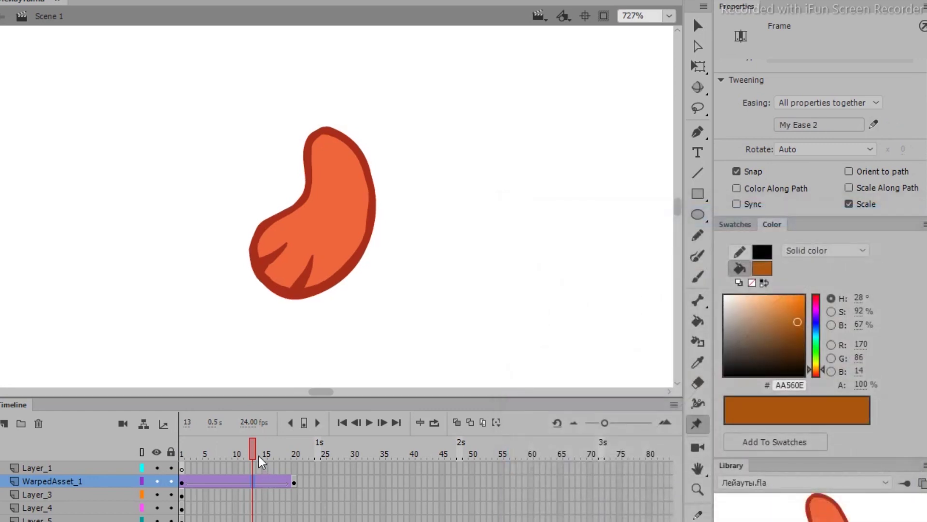
{"action": "left_click_drag", "start_coordinate": [260, 456], "coordinate": [136, 471]}
- Play the animation, open the snowman symbol, scrub it, and enter the nested sm3 symbol
{"action": "key", "text": "Return"}
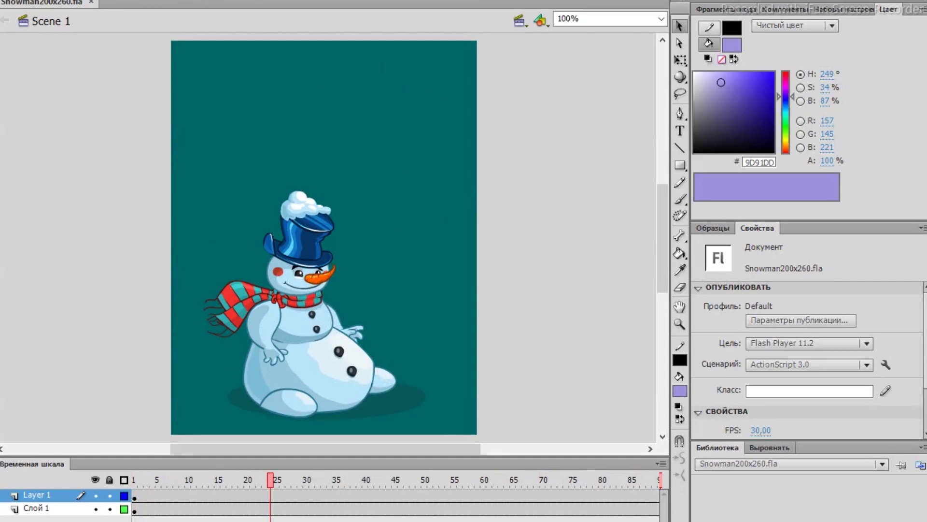
{"action": "double_click", "coordinate": [306, 349]}
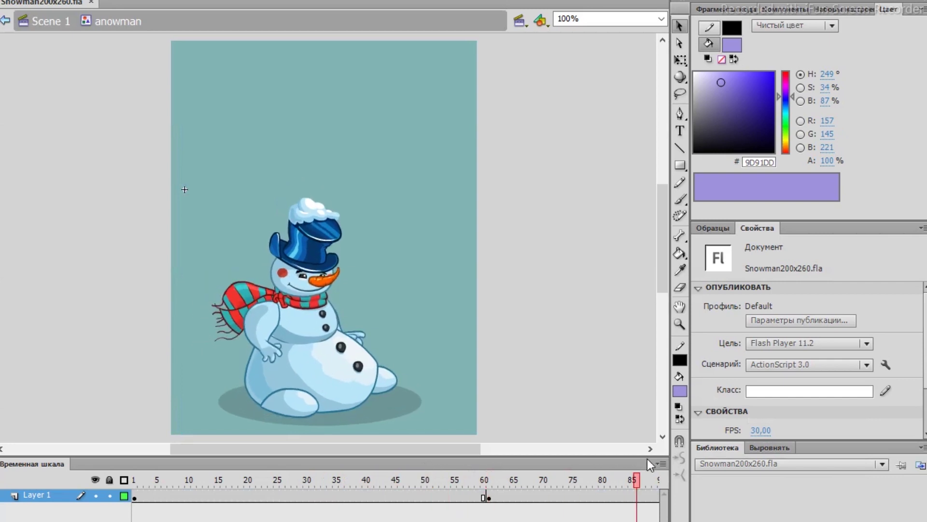
{"action": "mouse_move", "coordinate": [458, 461]}
{"action": "left_mouse_down"}
{"action": "mouse_move", "coordinate": [341, 465]}
{"action": "mouse_move", "coordinate": [499, 462]}
{"action": "mouse_move", "coordinate": [445, 464]}
{"action": "left_mouse_up"}
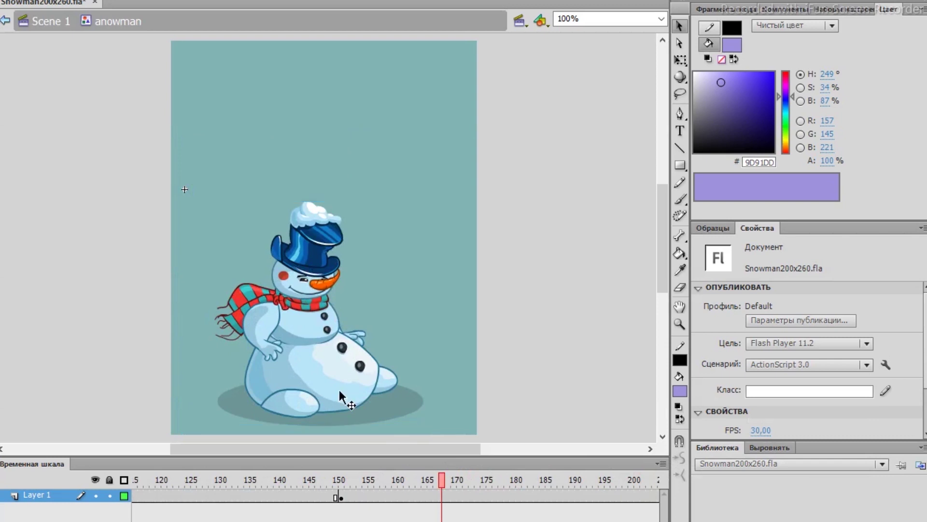
{"action": "double_click", "coordinate": [302, 358]}
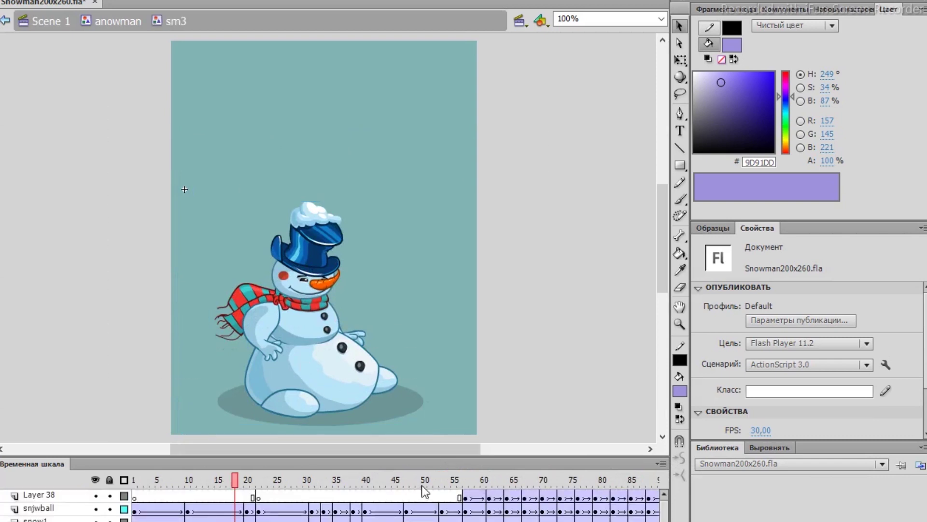
- Expand the timeline to list sm3's layers, toggle outline view on and off, and scrub through
{"action": "left_click_drag", "start_coordinate": [517, 456], "coordinate": [523, 29]}
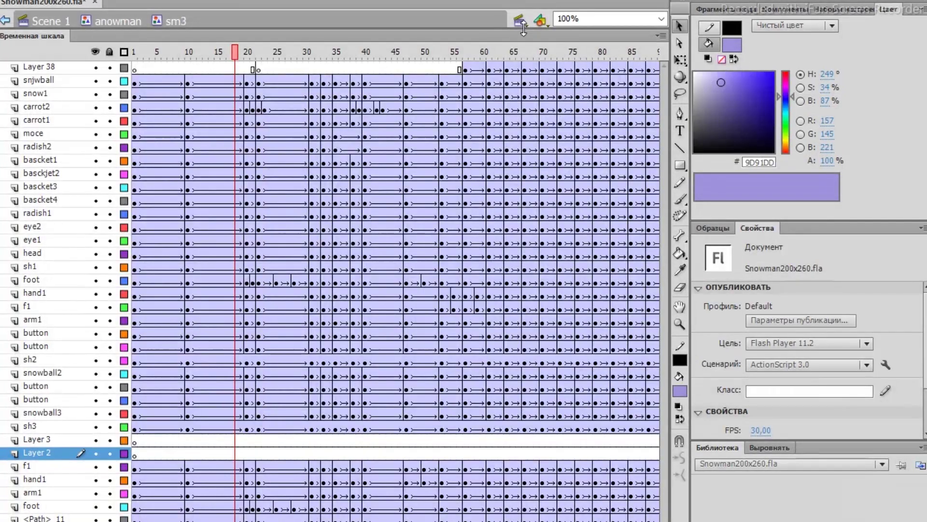
{"action": "left_click_drag", "start_coordinate": [443, 47], "coordinate": [443, 48]}
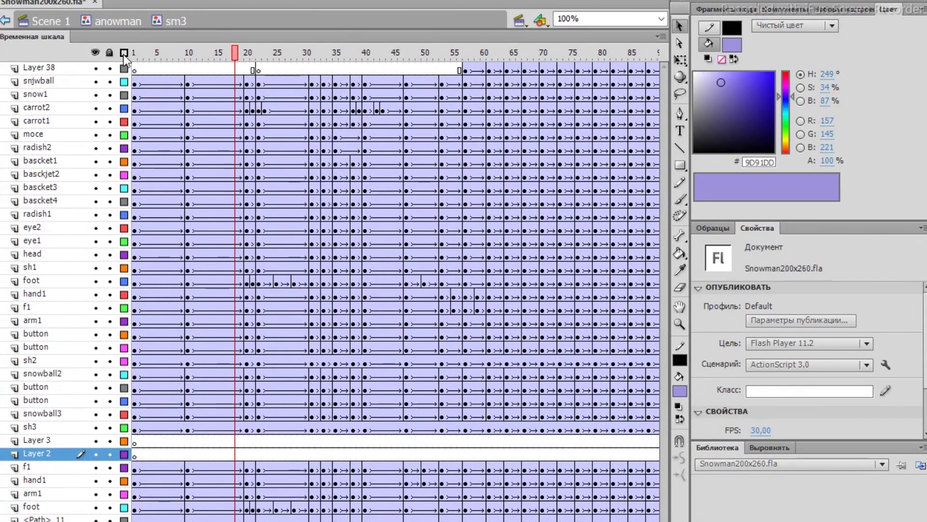
{"action": "left_click", "coordinate": [123, 54]}
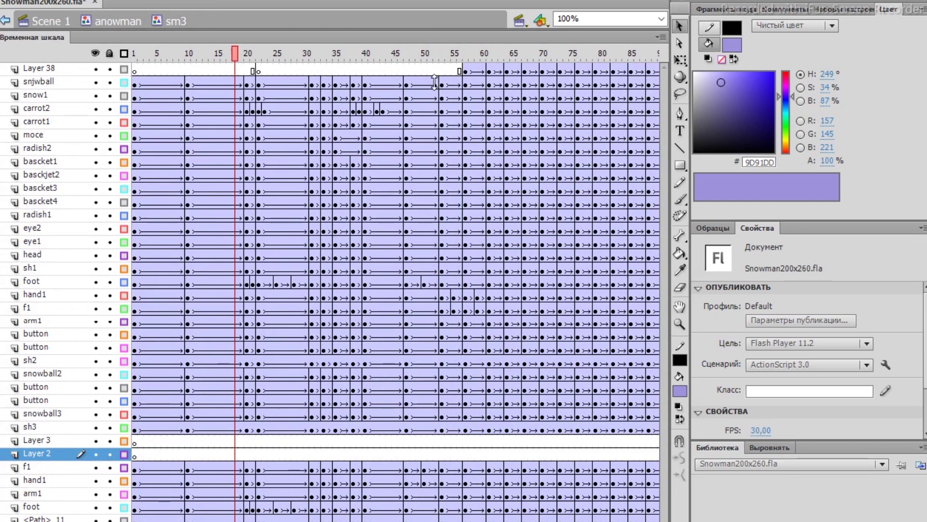
{"action": "left_click_drag", "start_coordinate": [433, 36], "coordinate": [433, 435]}
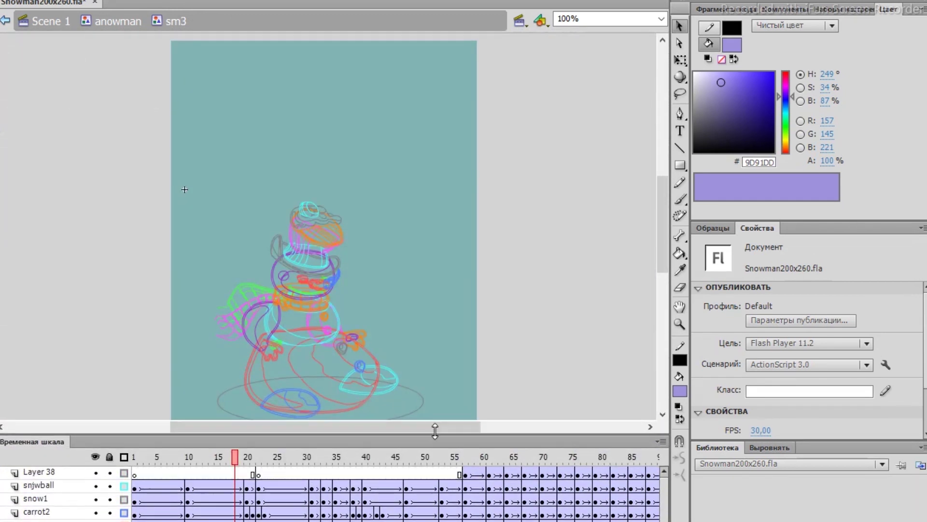
{"action": "left_click_drag", "start_coordinate": [659, 178], "coordinate": [662, 207]}
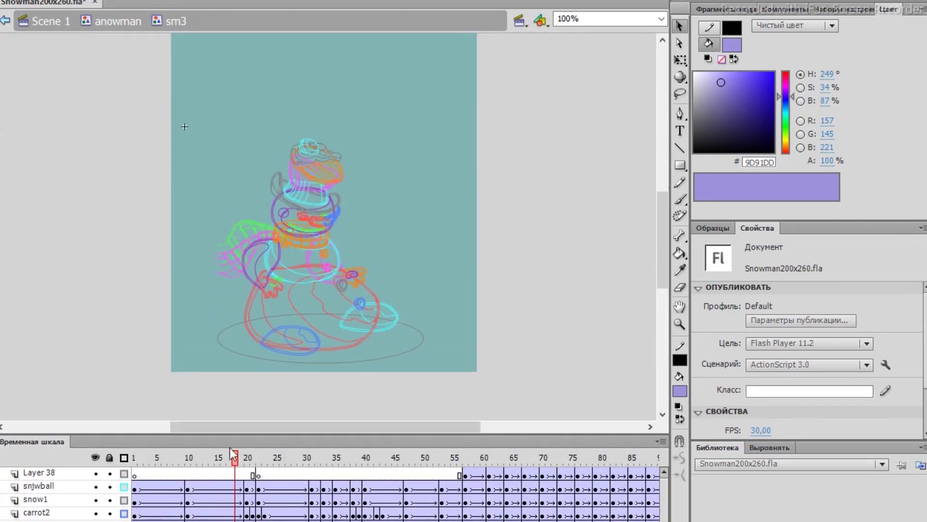
{"action": "left_click", "coordinate": [125, 459]}
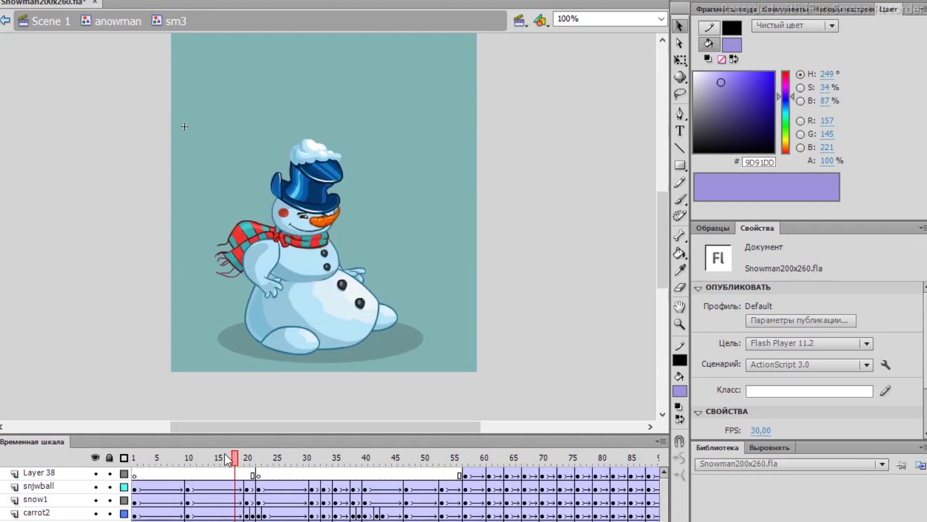
{"action": "left_click_drag", "start_coordinate": [250, 455], "coordinate": [420, 468]}
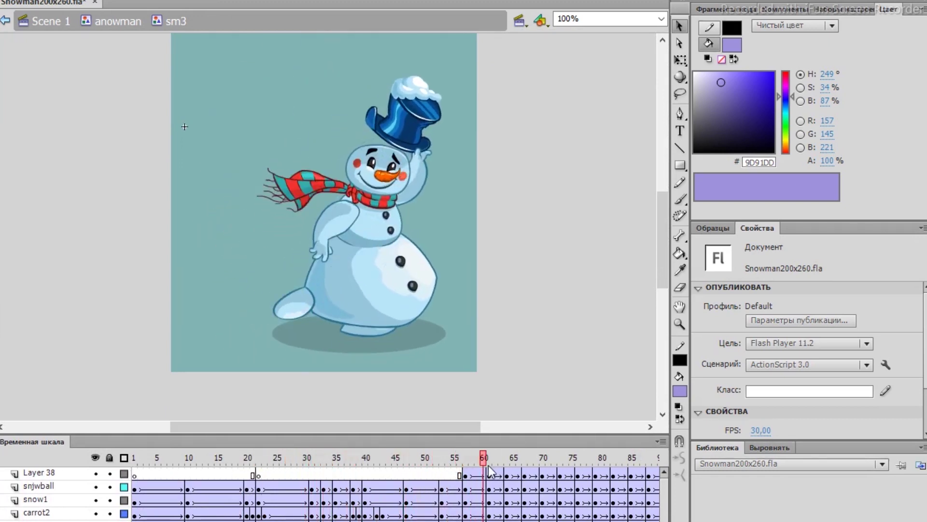
{"action": "left_click_drag", "start_coordinate": [530, 465], "coordinate": [615, 424]}
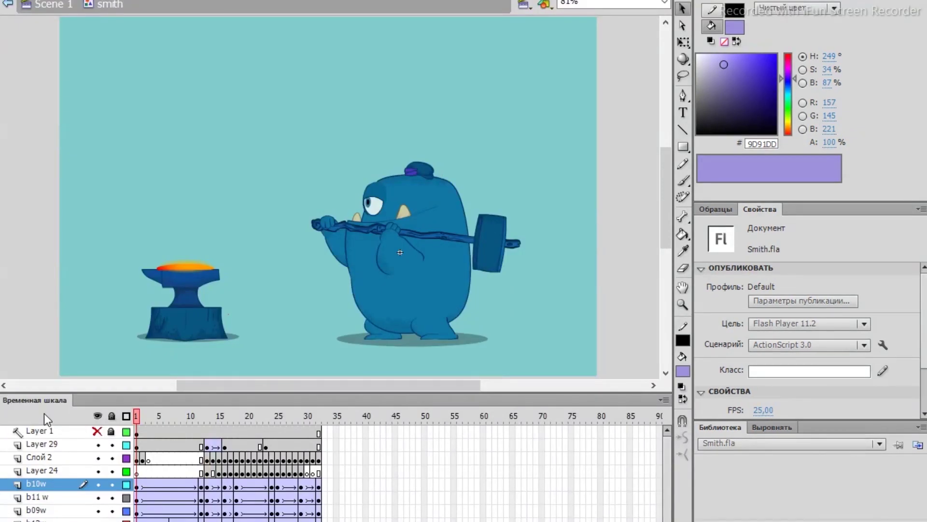
- Play Smith.fla's blacksmith animation and enlarge the timeline to show more layers
{"action": "key", "text": "Return"}
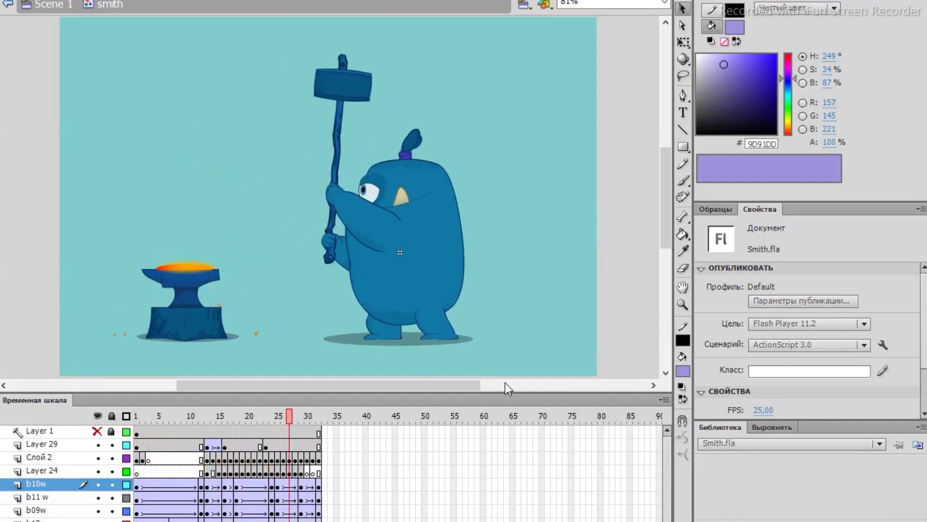
{"action": "left_click_drag", "start_coordinate": [502, 392], "coordinate": [529, 74]}
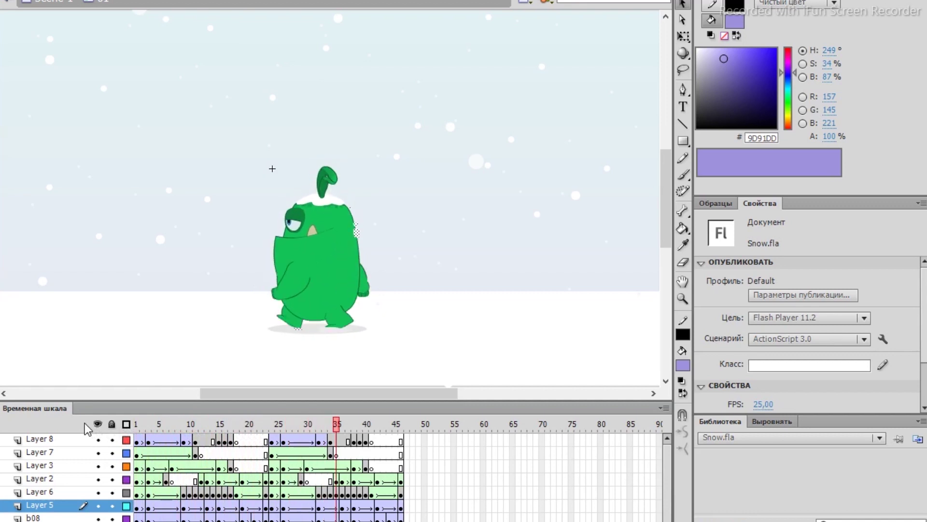
- Enlarge the timeline, scrub through 01a.fla, and play the document's animation
{"action": "left_click_drag", "start_coordinate": [512, 400], "coordinate": [520, 101]}
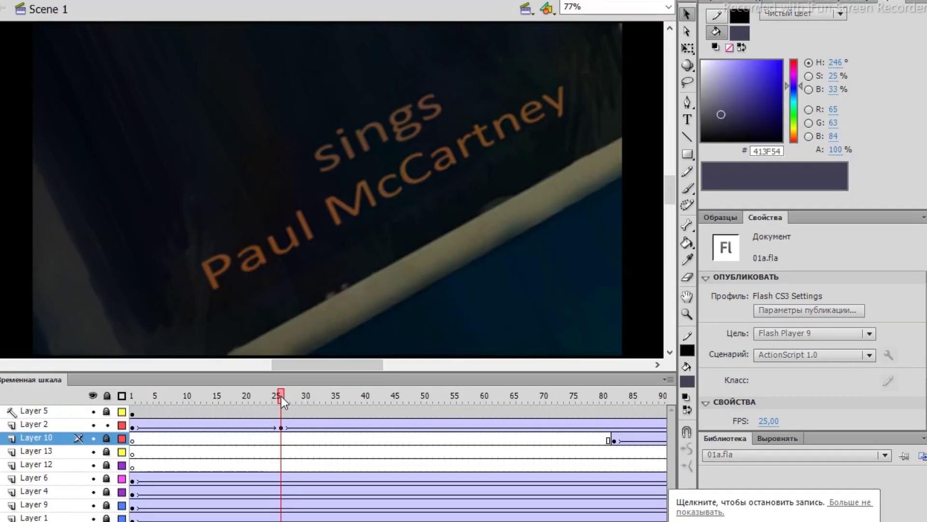
{"action": "left_click_drag", "start_coordinate": [281, 396], "coordinate": [682, 423]}
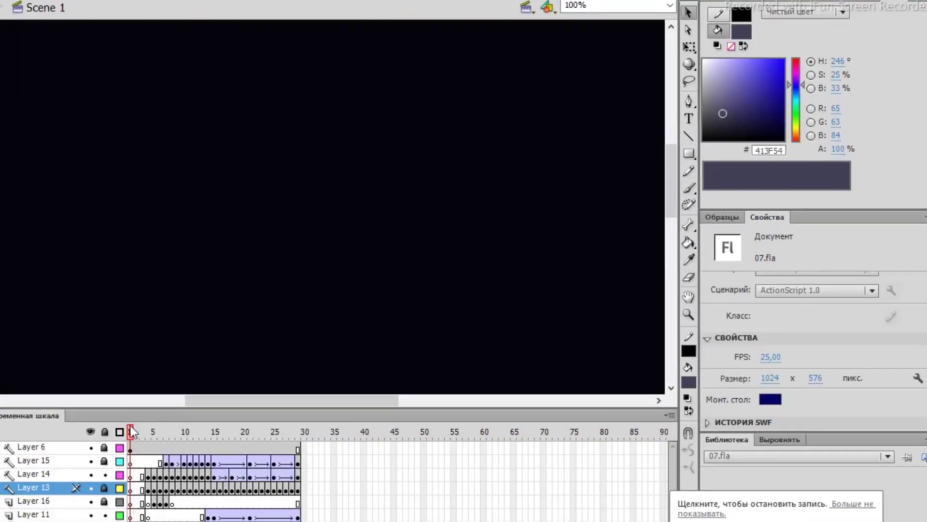
{"action": "key", "text": "Return"}
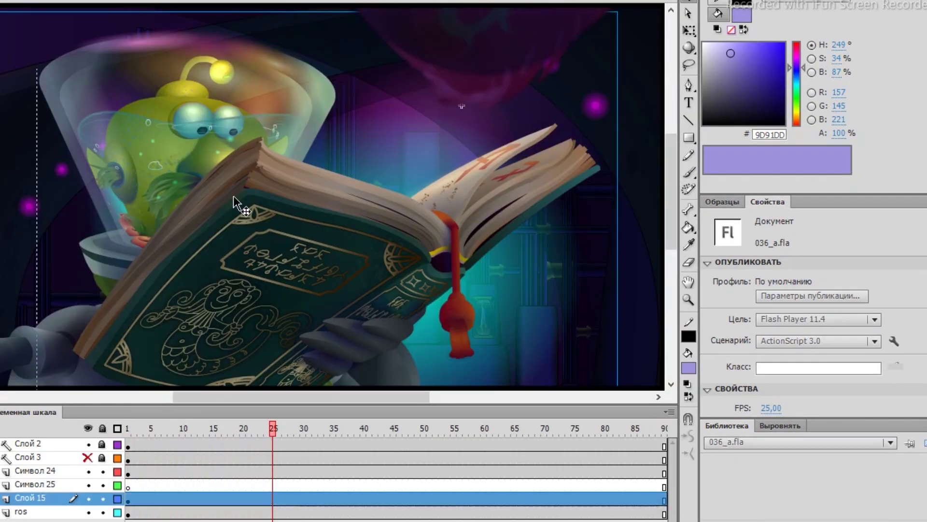
- Zoom in, expand the timeline, scrub the book animation, and inspect the tassel's and page's Alpha
{"action": "key", "text": "ctrl+="}
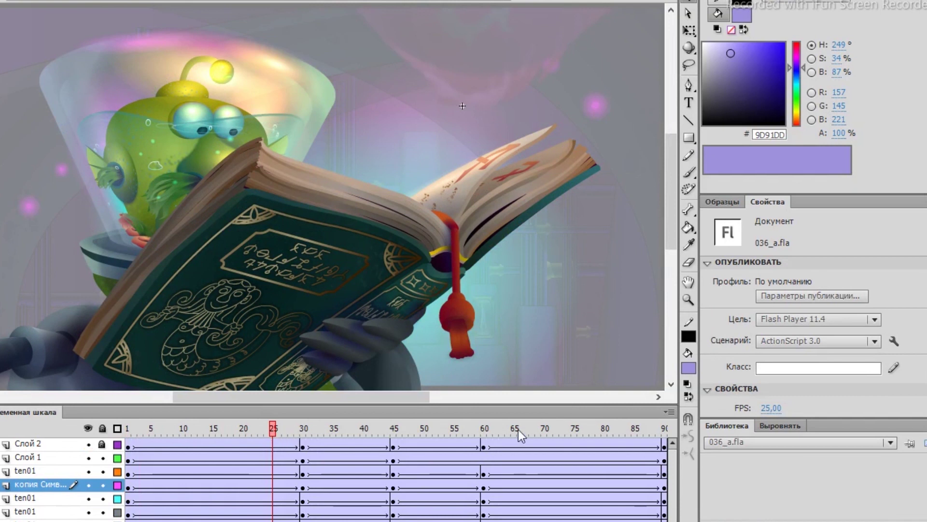
{"action": "left_click_drag", "start_coordinate": [517, 403], "coordinate": [490, 256]}
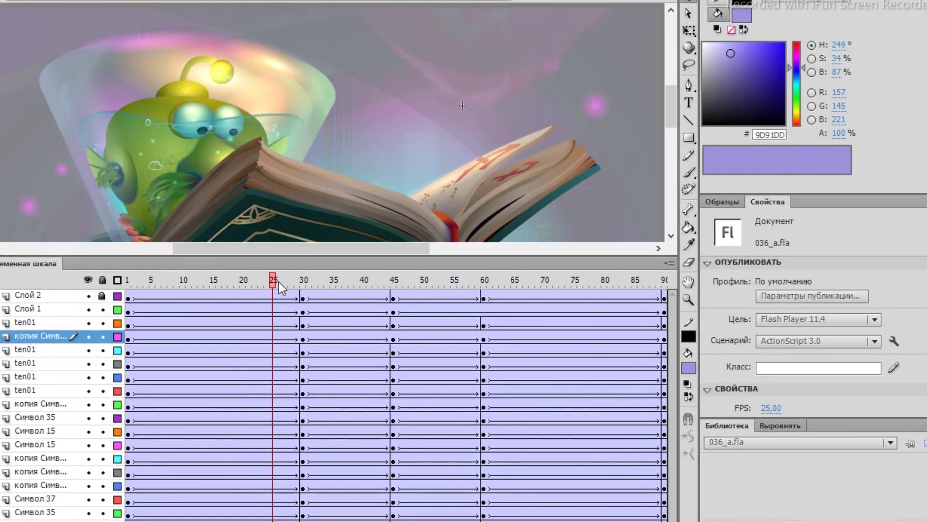
{"action": "left_click_drag", "start_coordinate": [279, 282], "coordinate": [407, 297]}
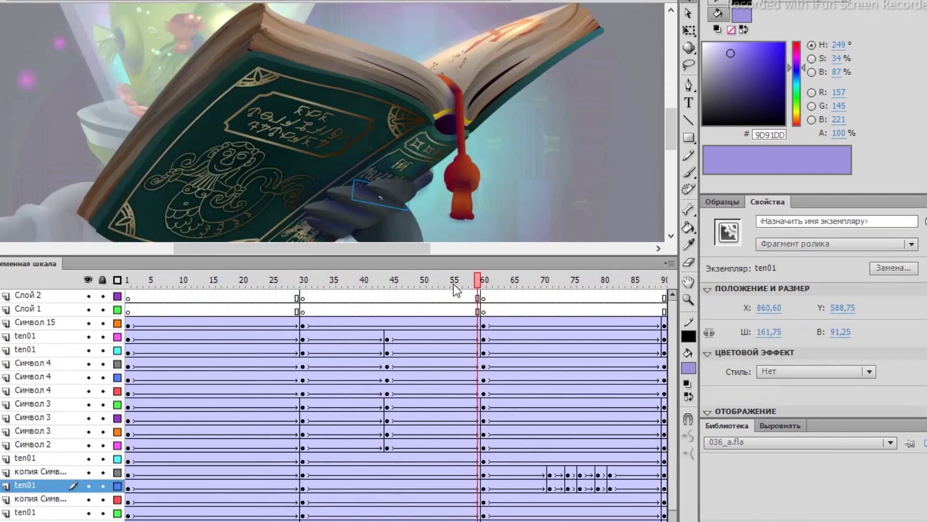
{"action": "left_click_drag", "start_coordinate": [453, 284], "coordinate": [483, 336]}
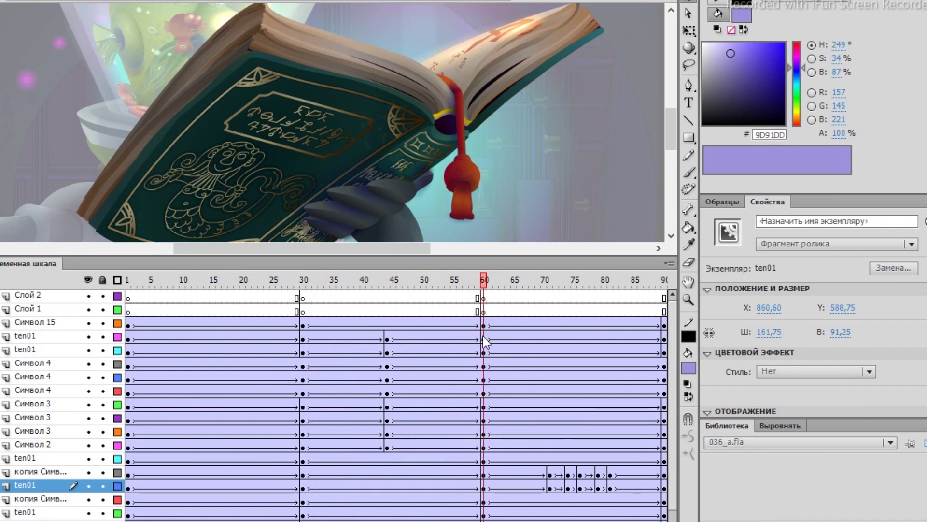
{"action": "left_click", "coordinate": [473, 184]}
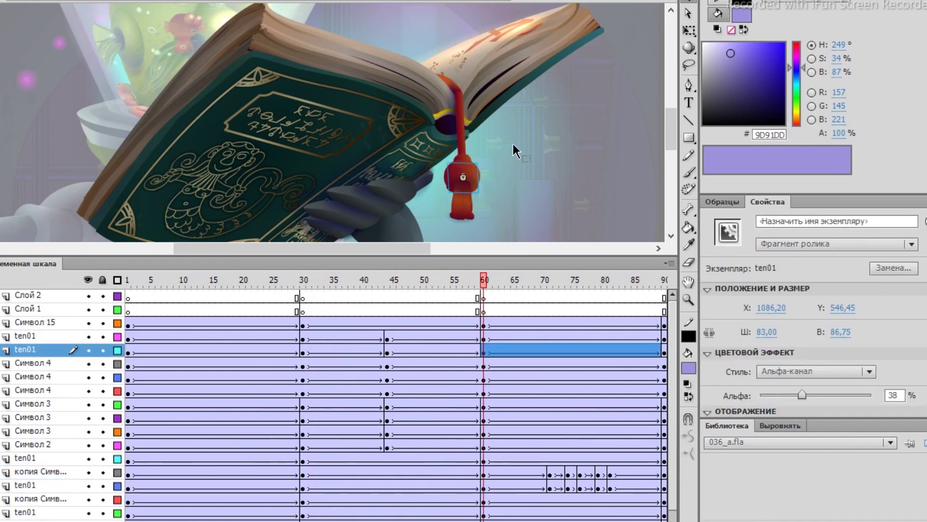
{"action": "left_click", "coordinate": [480, 41]}
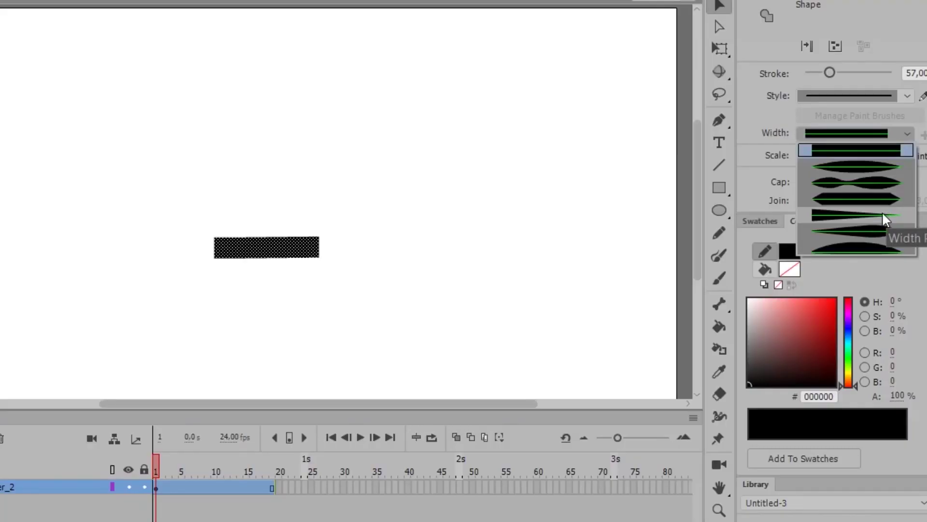
- Give the black stroke a tapered width profile and preview its curved tween from frames 1–19
{"action": "left_click", "coordinate": [883, 212]}
{"action": "key", "text": "u"}
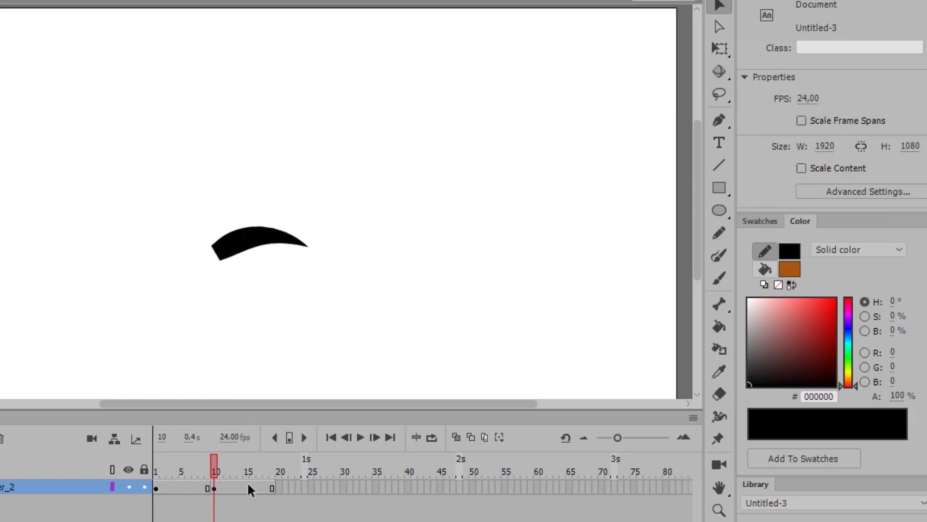
{"action": "left_click", "coordinate": [271, 488]}
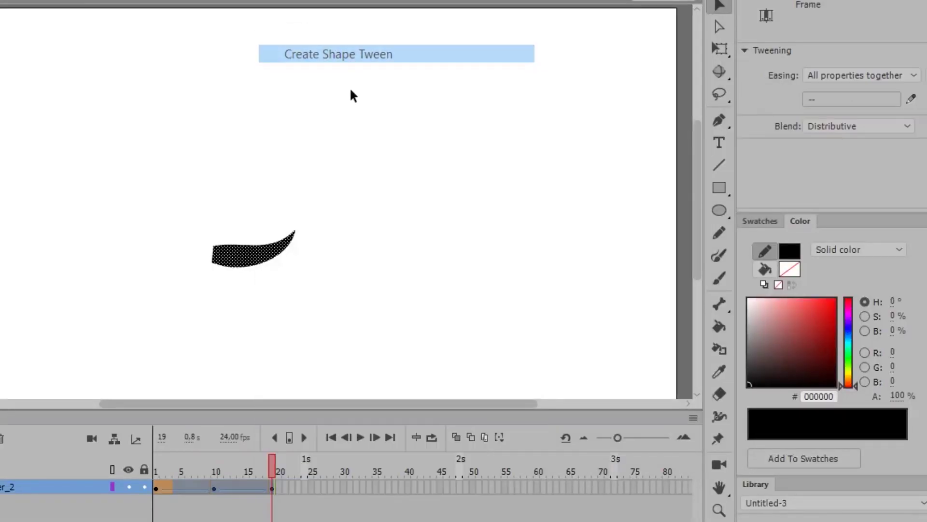
{"action": "left_click_drag", "start_coordinate": [272, 466], "coordinate": [248, 466]}
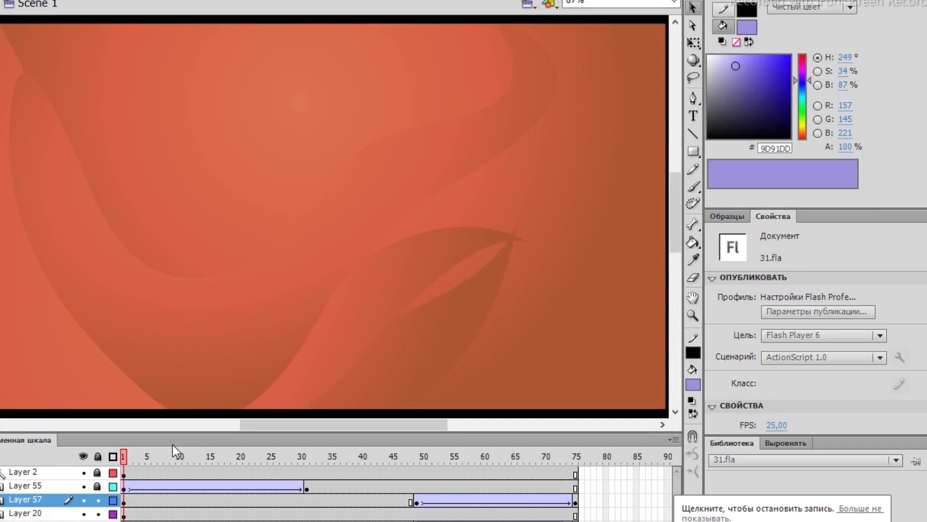
- Play 31.fla, then enter the robot symbol with the timeline enlarged to show its layers
{"action": "key", "text": "Return"}
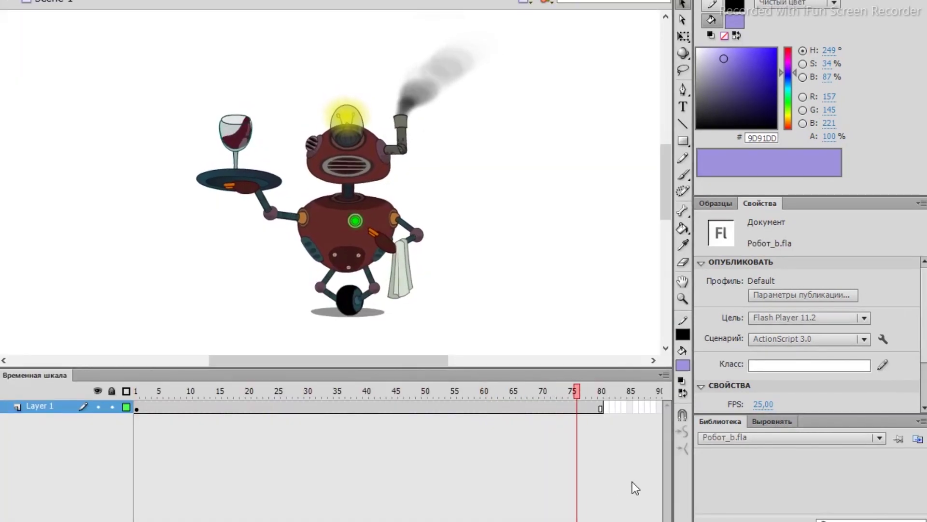
{"action": "double_click", "coordinate": [376, 253]}
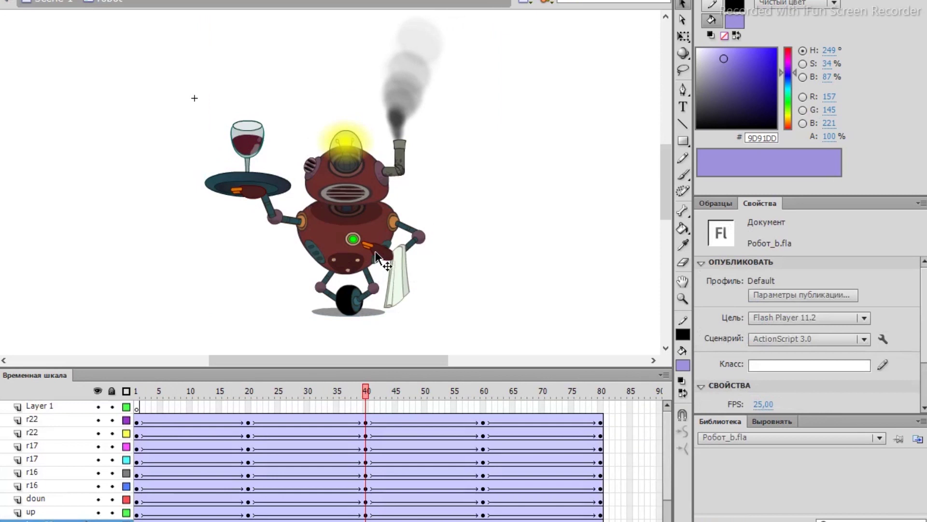
{"action": "left_click_drag", "start_coordinate": [520, 351], "coordinate": [558, 45]}
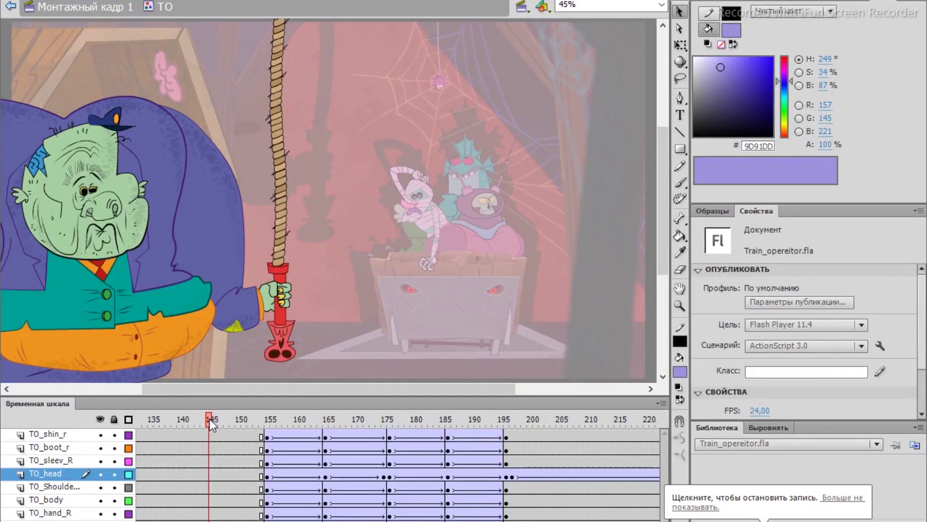
- Advance Train_opereitor.fla to frame 163 and enter the rope symbol to view its layers
{"action": "left_click_drag", "start_coordinate": [210, 418], "coordinate": [494, 448]}
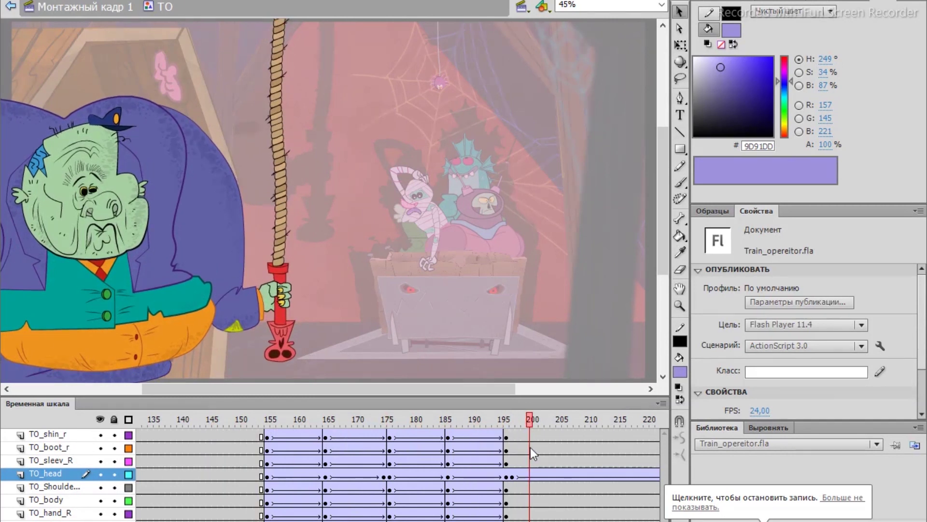
{"action": "left_click", "coordinate": [284, 248]}
{"action": "double_click", "coordinate": [284, 248]}
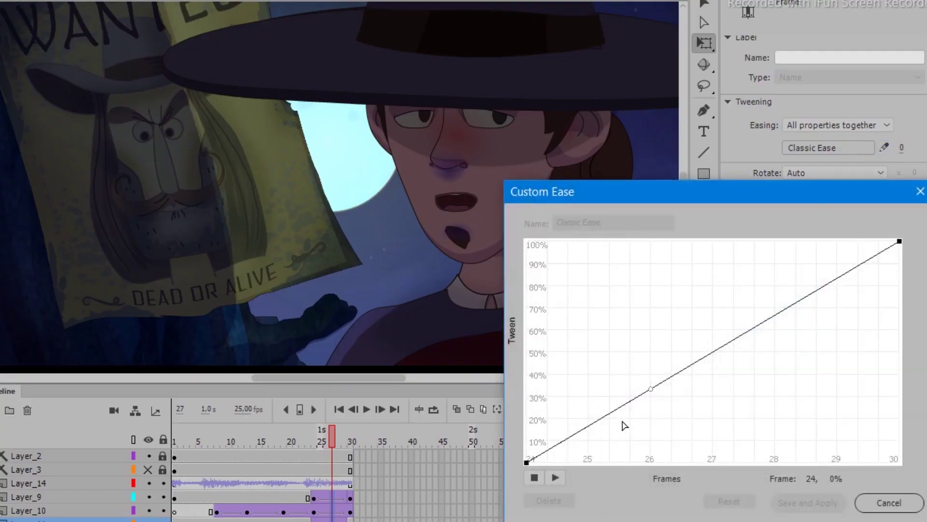
- Bend the Custom Ease curve into an S-shape and apply it as My Ease 12
{"action": "left_click_drag", "start_coordinate": [649, 392], "coordinate": [739, 462]}
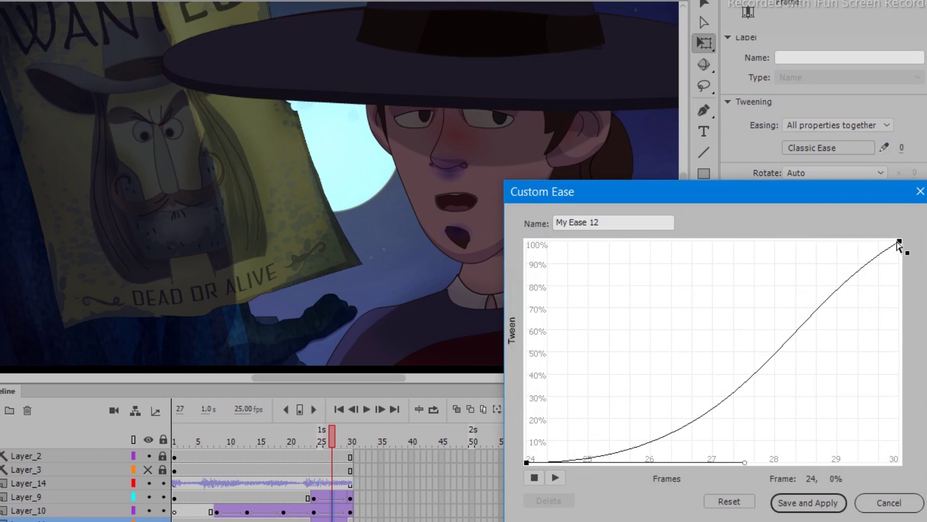
{"action": "left_click", "coordinate": [805, 504]}
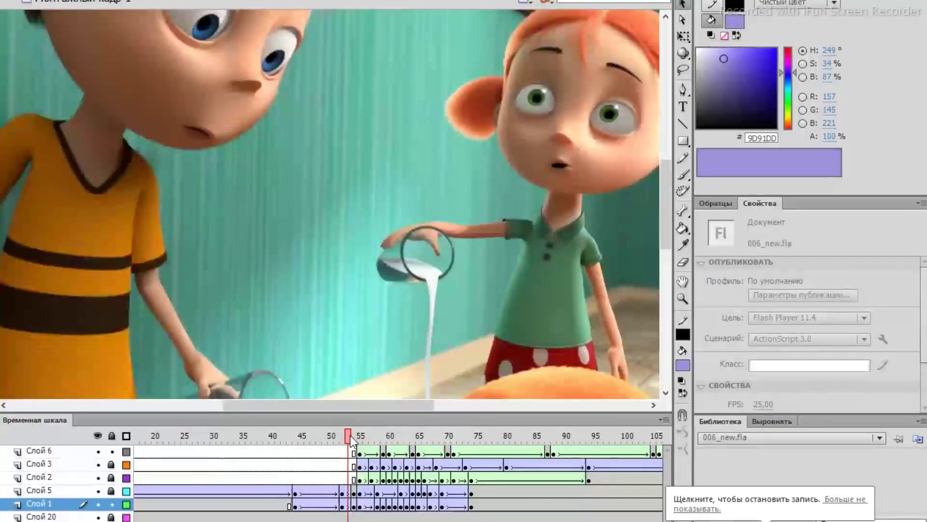
- Play the 006_new.fla milk-pouring animation
{"action": "key", "text": "Return"}
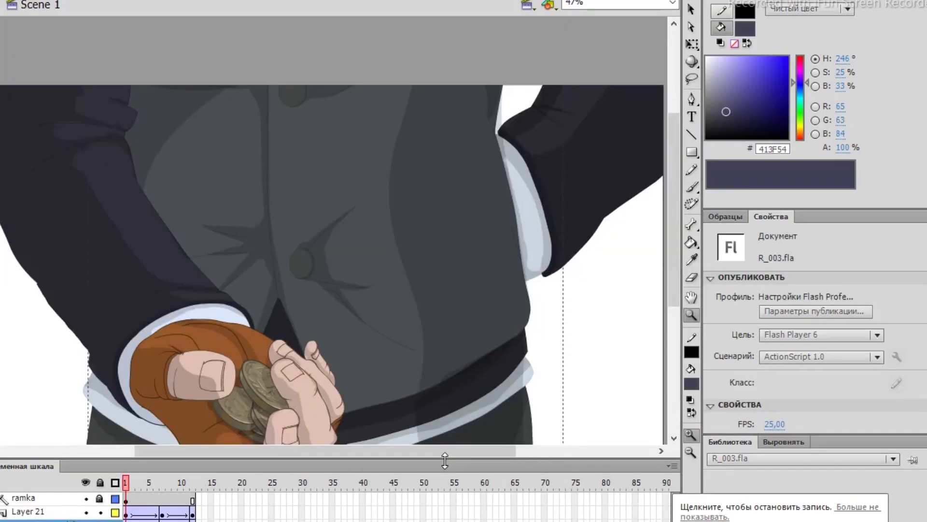
- Play the coin-hand and wave animations, then enter Symbol 52 copy and rewind to frame 1
{"action": "key", "text": "Return"}
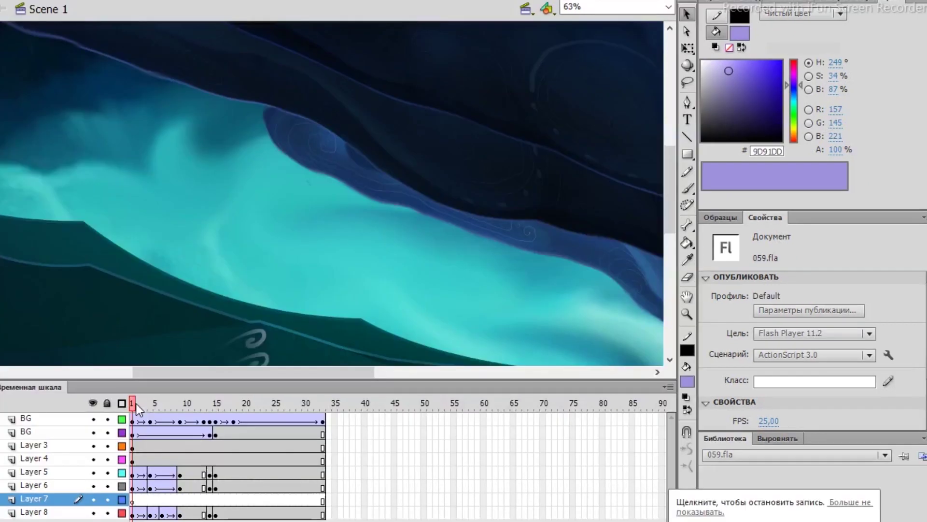
{"action": "key", "text": "Return"}
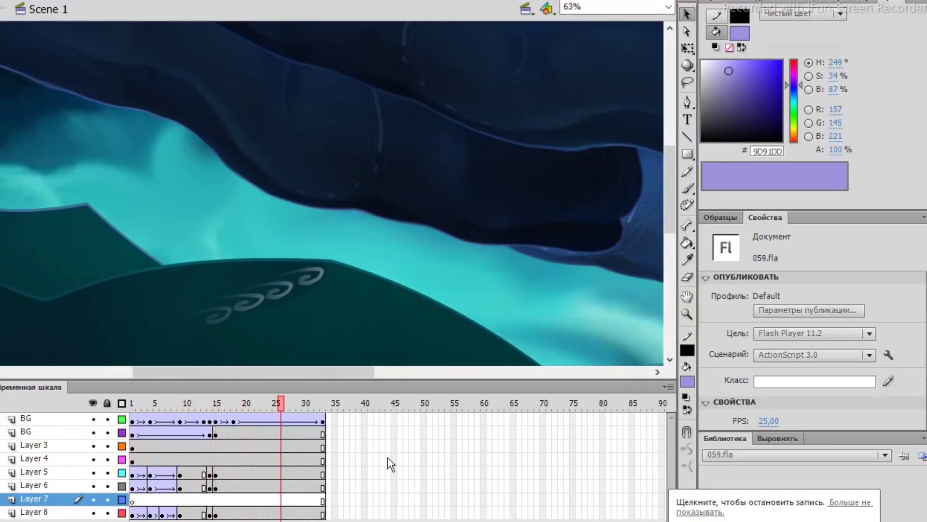
{"action": "left_click", "coordinate": [307, 324]}
{"action": "double_click", "coordinate": [307, 324]}
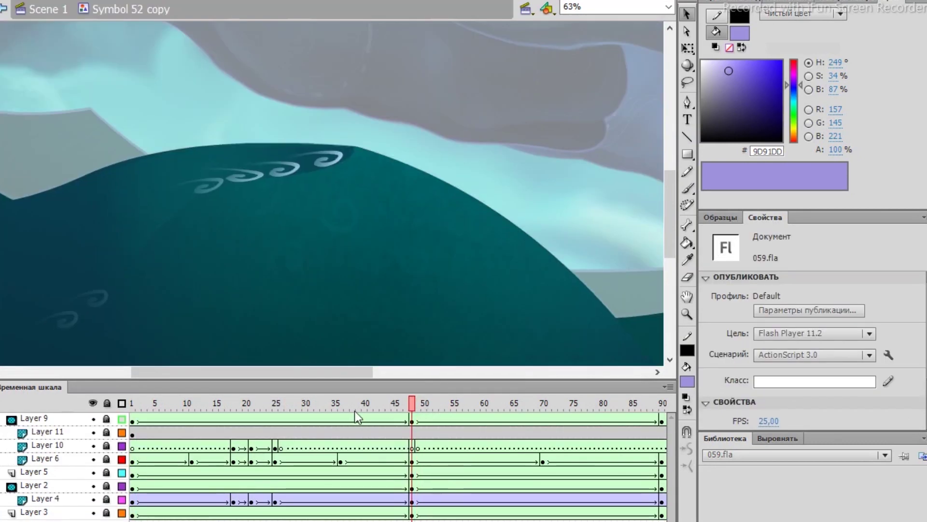
{"action": "left_click_drag", "start_coordinate": [354, 411], "coordinate": [654, 521]}
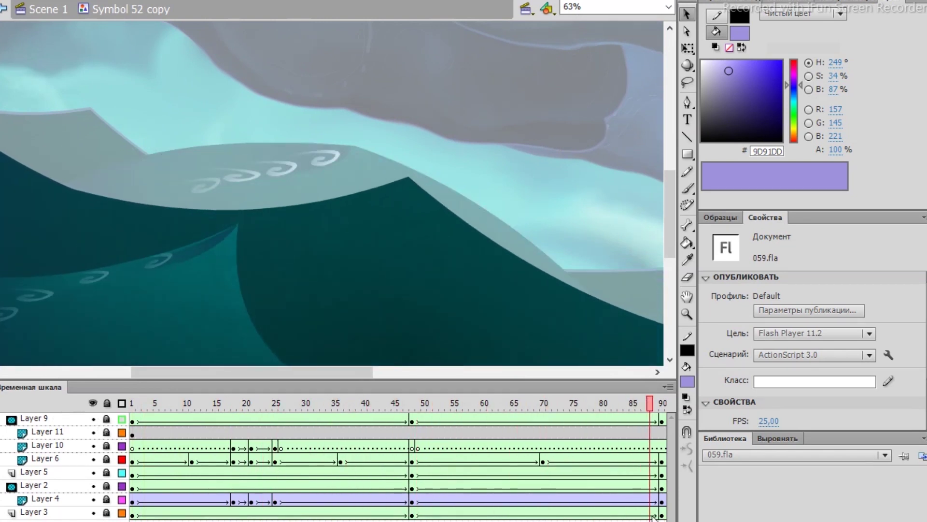